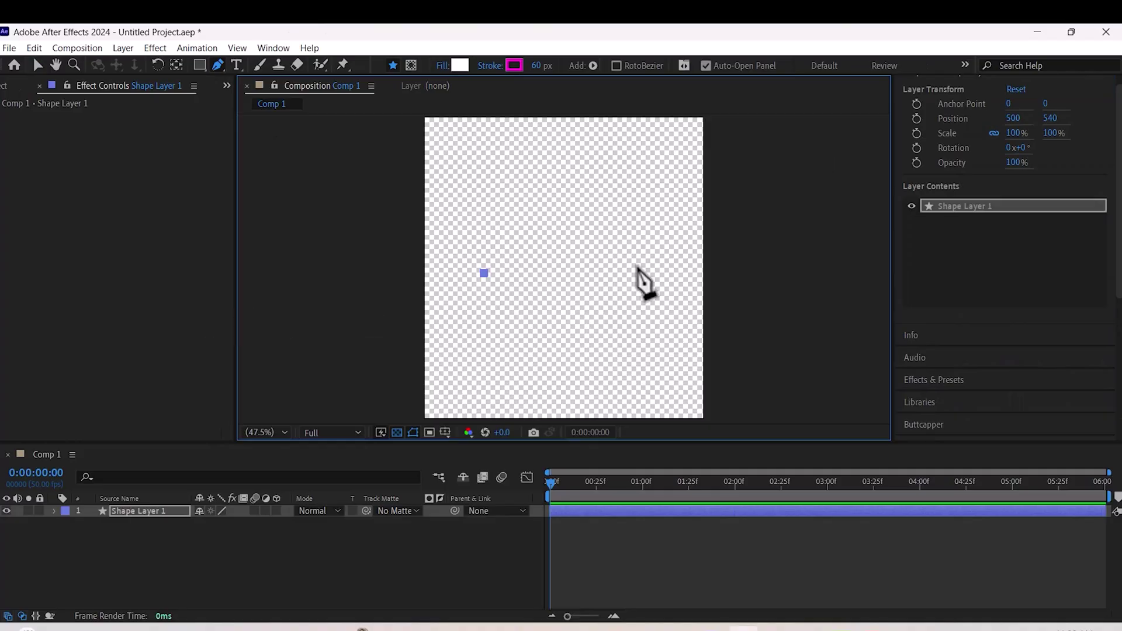
- Finish the thick magenta line and change its Buttcapper stroke caps from round to projecting square
click(637, 268)
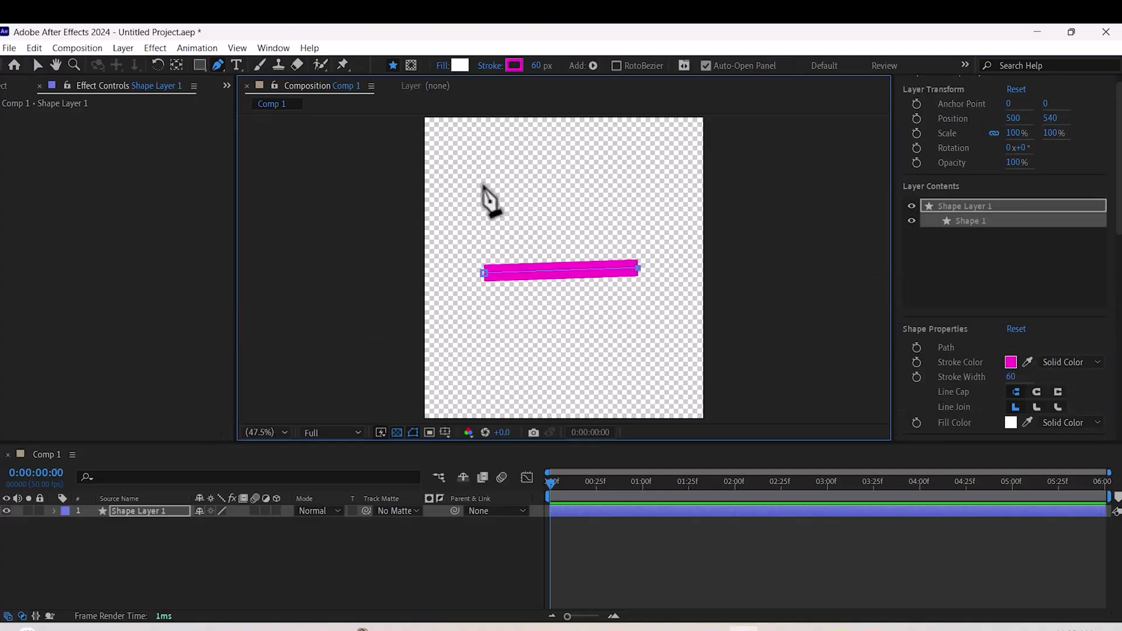
scroll(997, 285, down, 5)
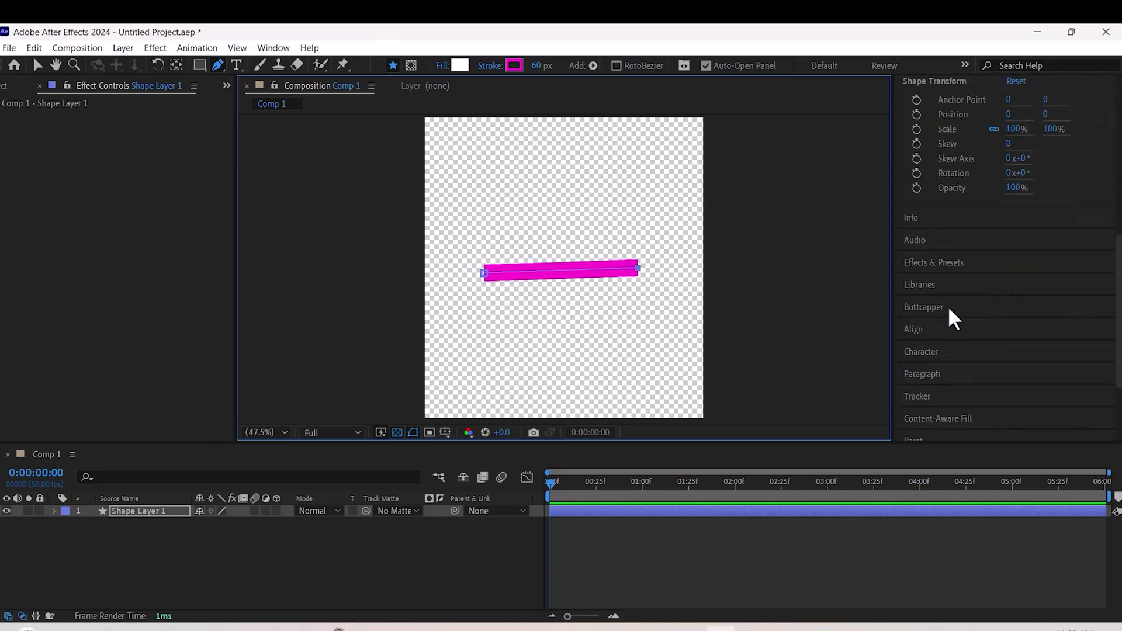
click(951, 307)
click(987, 277)
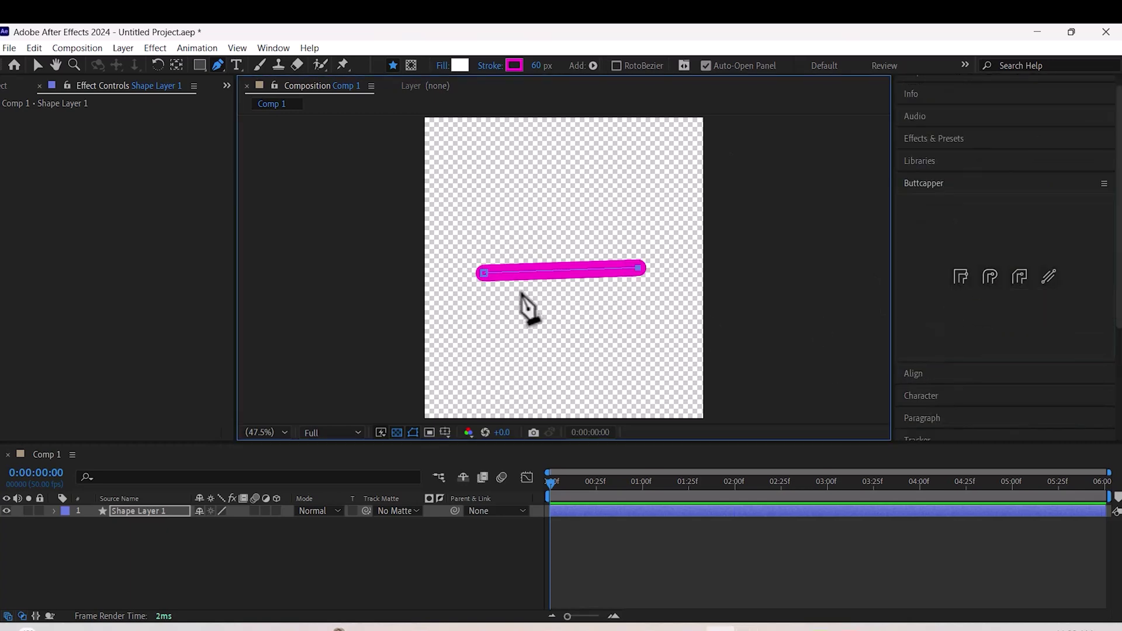
click(958, 279)
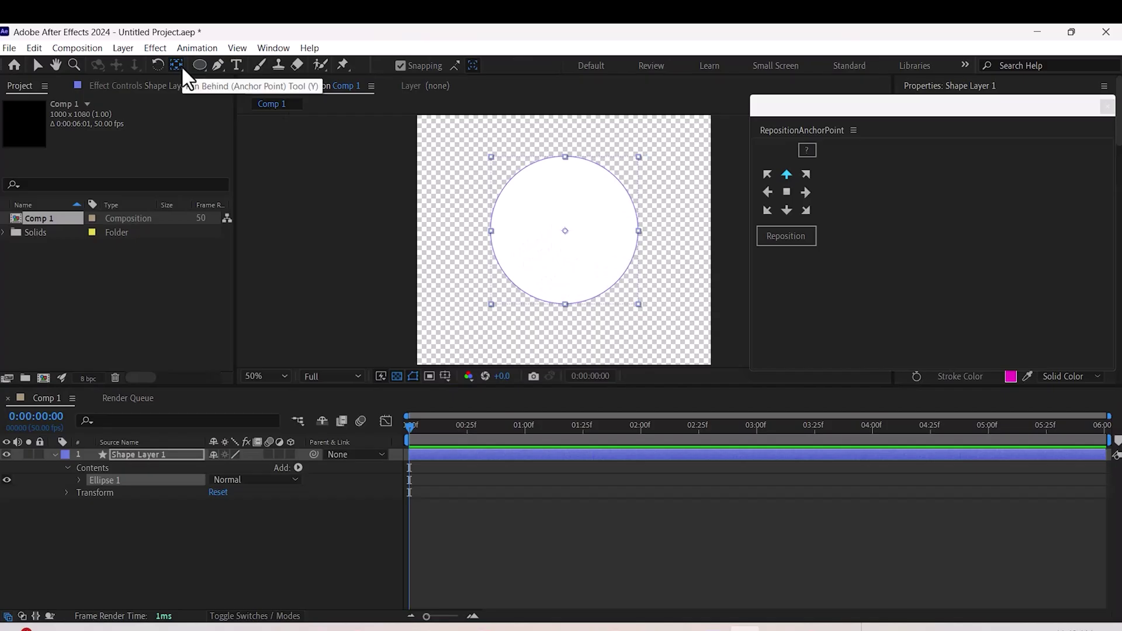
- Drag the circle's anchor point off-centre with the Pan Behind tool, then snap it back to centre
click(177, 65)
drag(562, 229, 506, 229)
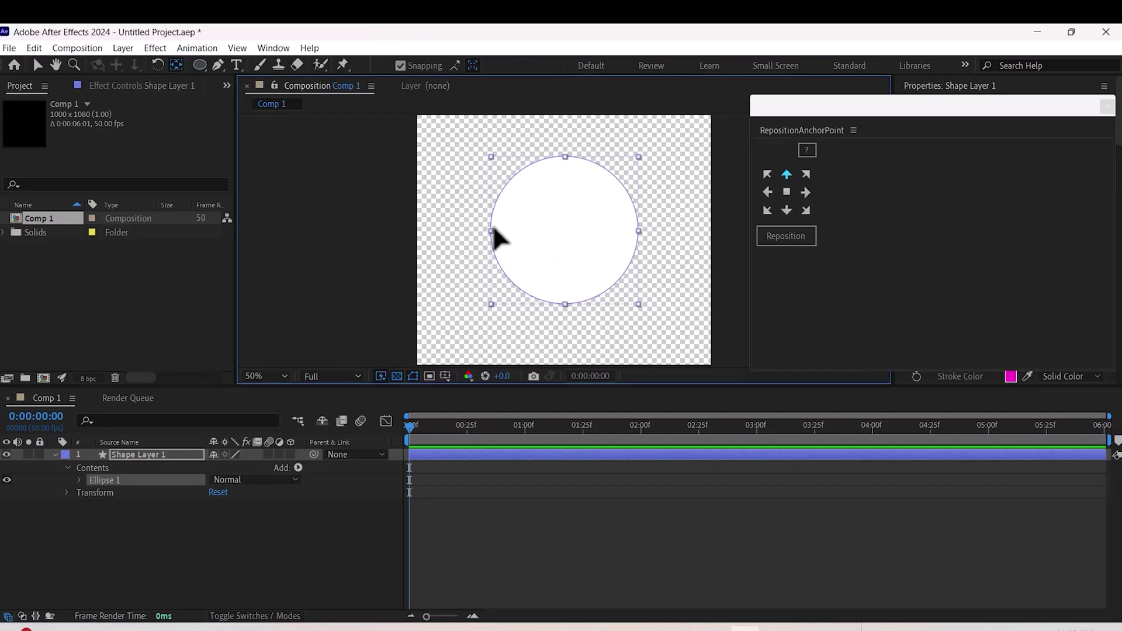
drag(569, 175, 594, 213)
key(ctrl+alt+Home)
- Use RepositionAnchorPoint to move the anchor to the left edge, right edge, then centre
click(766, 192)
click(789, 236)
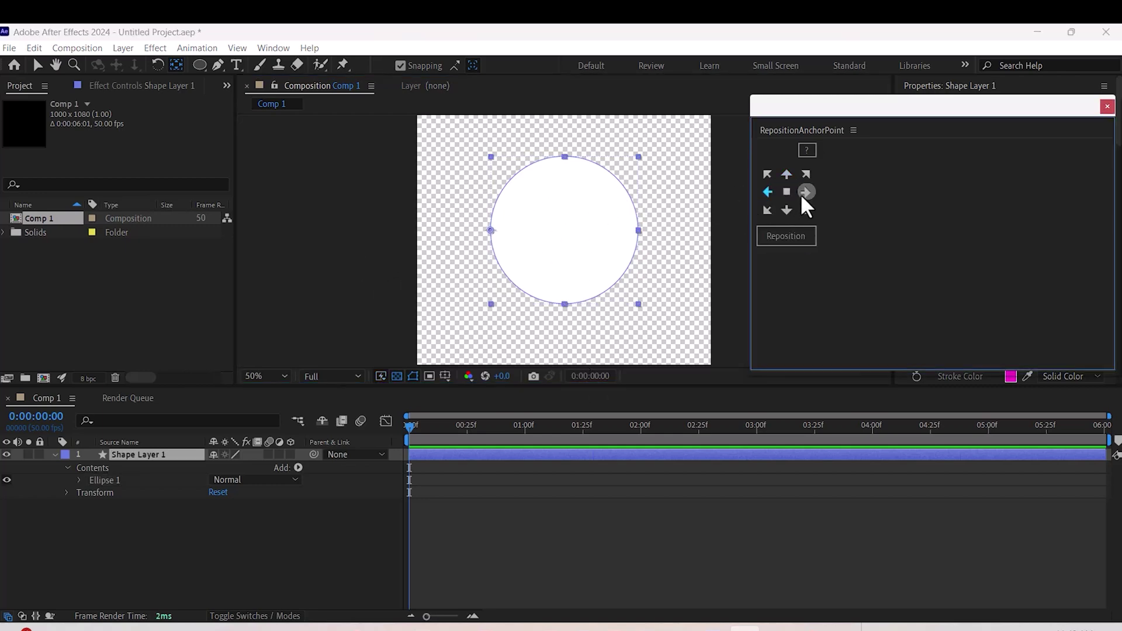
click(805, 192)
click(787, 235)
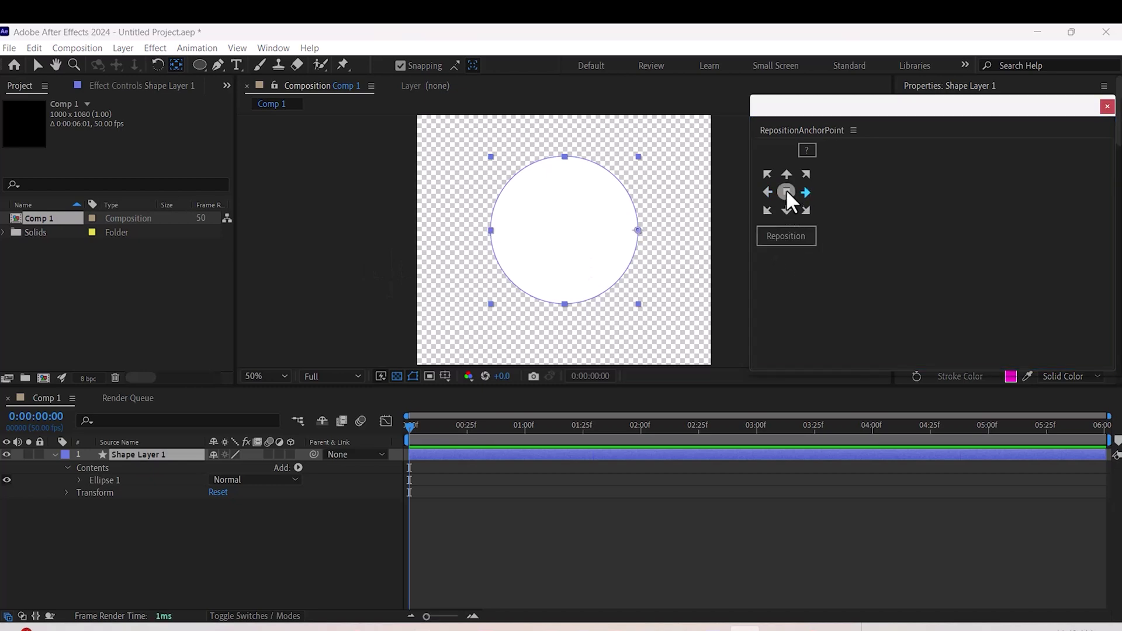
click(788, 235)
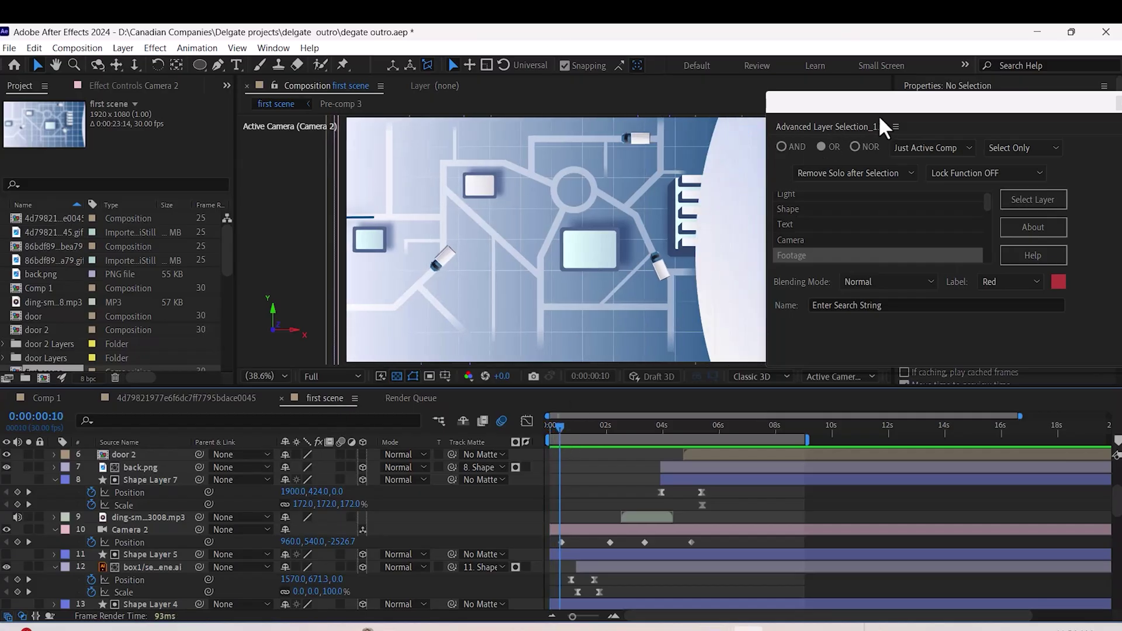
- Select every text layer in the first scene comp with Advanced Layer Selection
drag(848, 97, 816, 92)
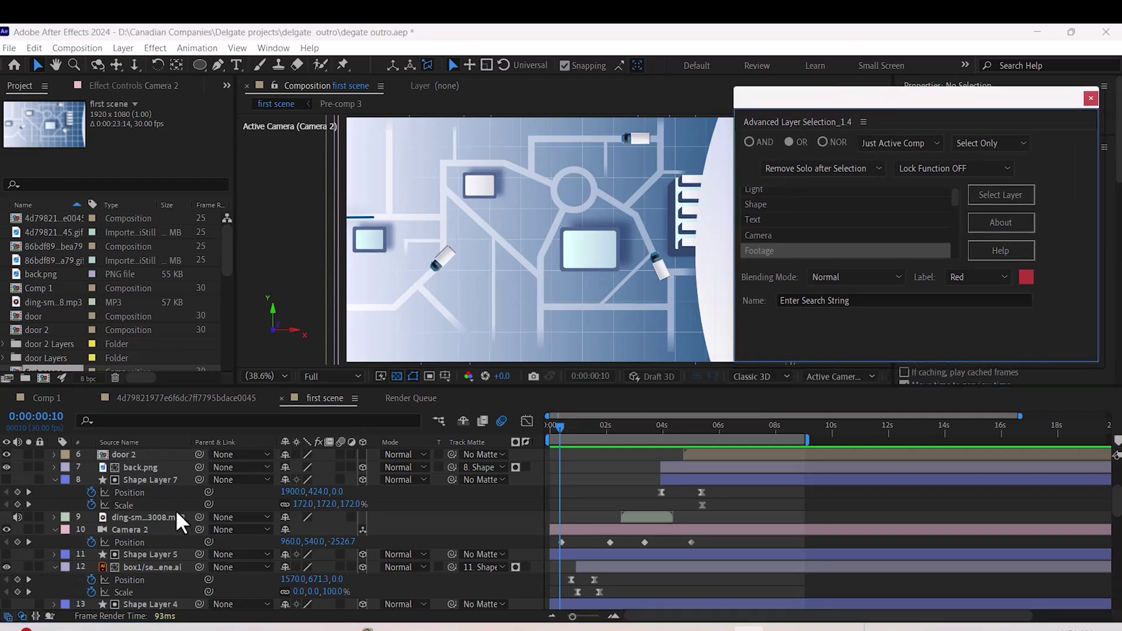
scroll(175, 510, down, 3)
scroll(175, 510, up, 5)
click(824, 227)
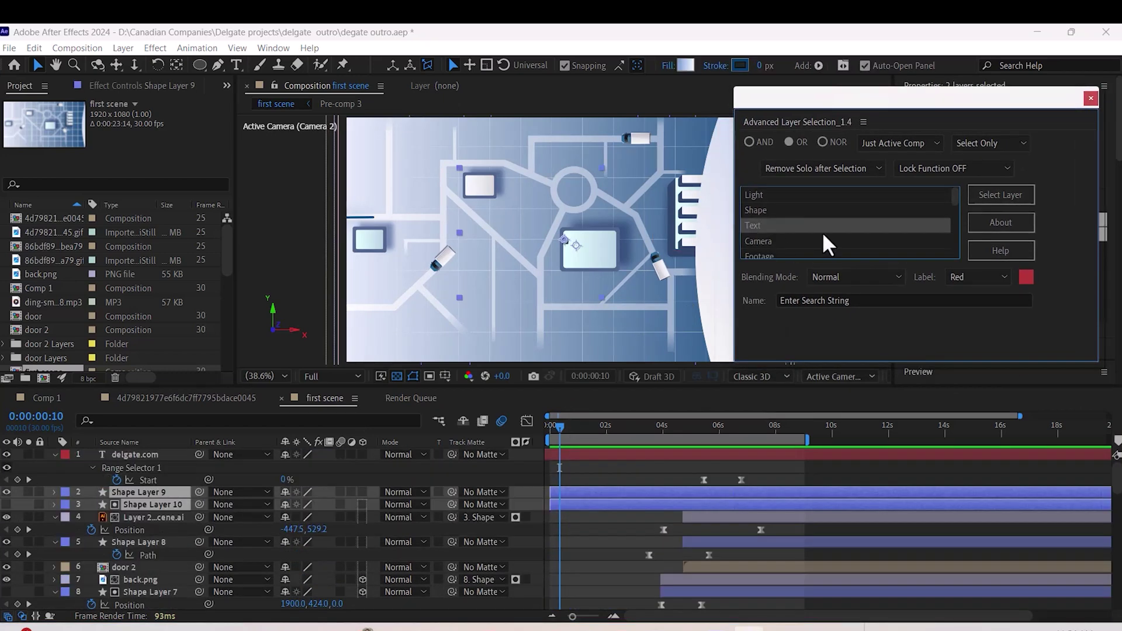
click(1010, 201)
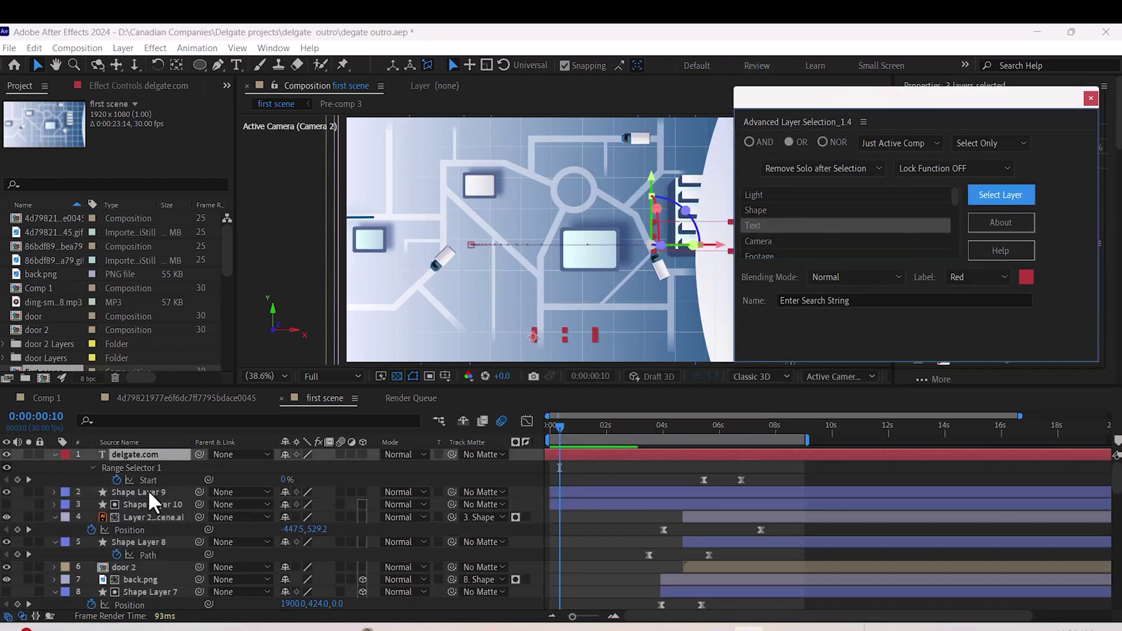
- Select every footage layer in the comp with Advanced Layer Selection
scroll(163, 532, down, 5)
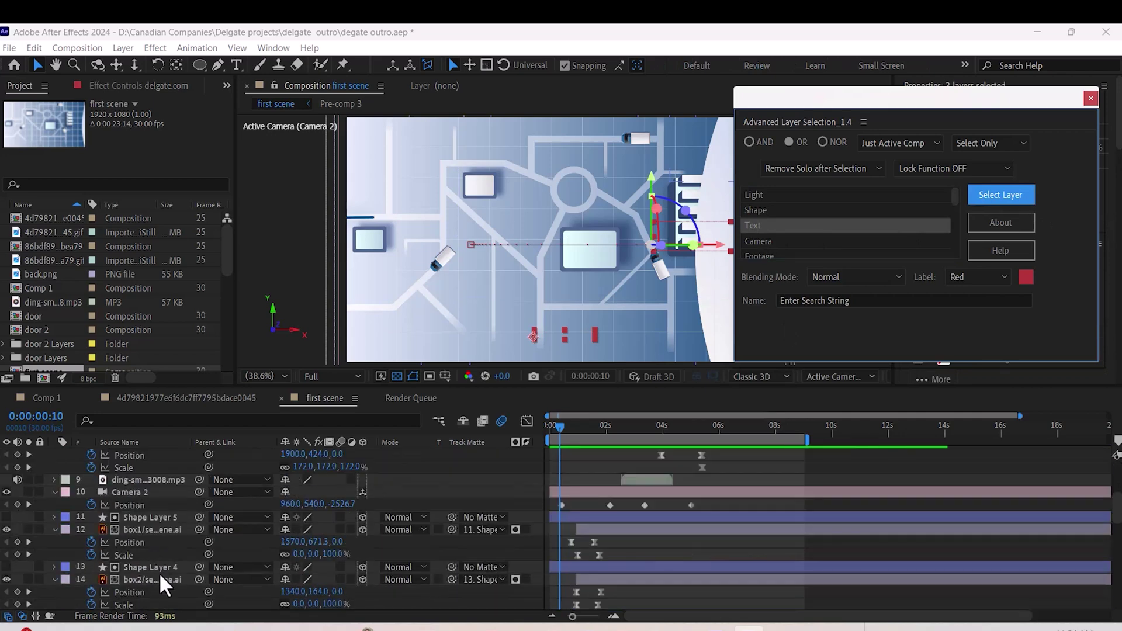
scroll(159, 573, down, 6)
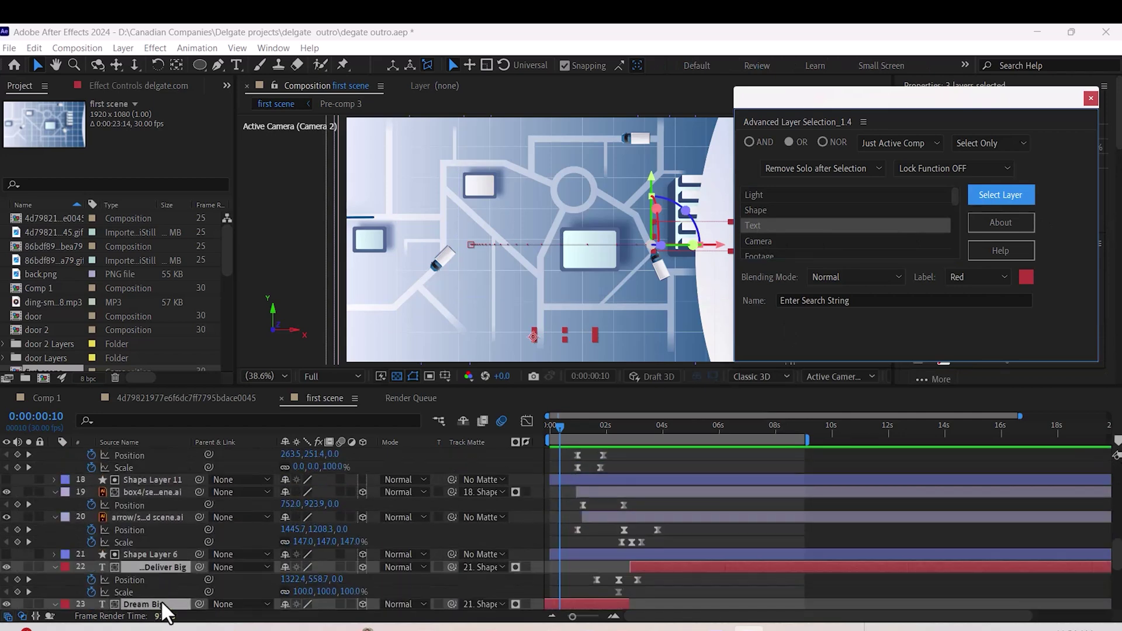
scroll(772, 233, down, 1)
click(779, 243)
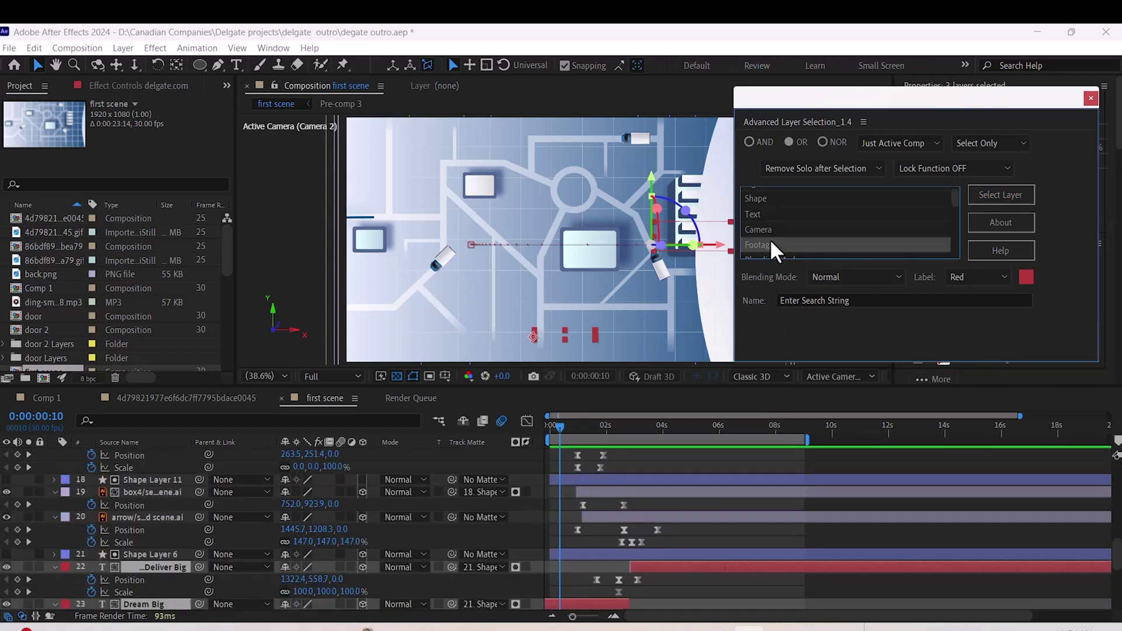
click(1012, 198)
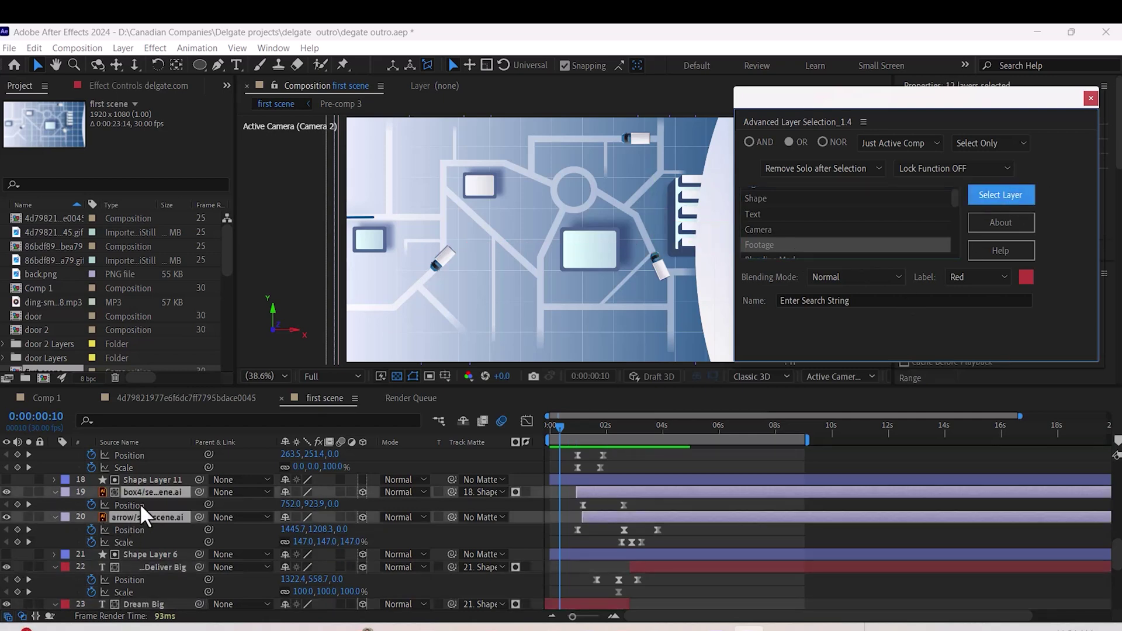
scroll(168, 521, up, 3)
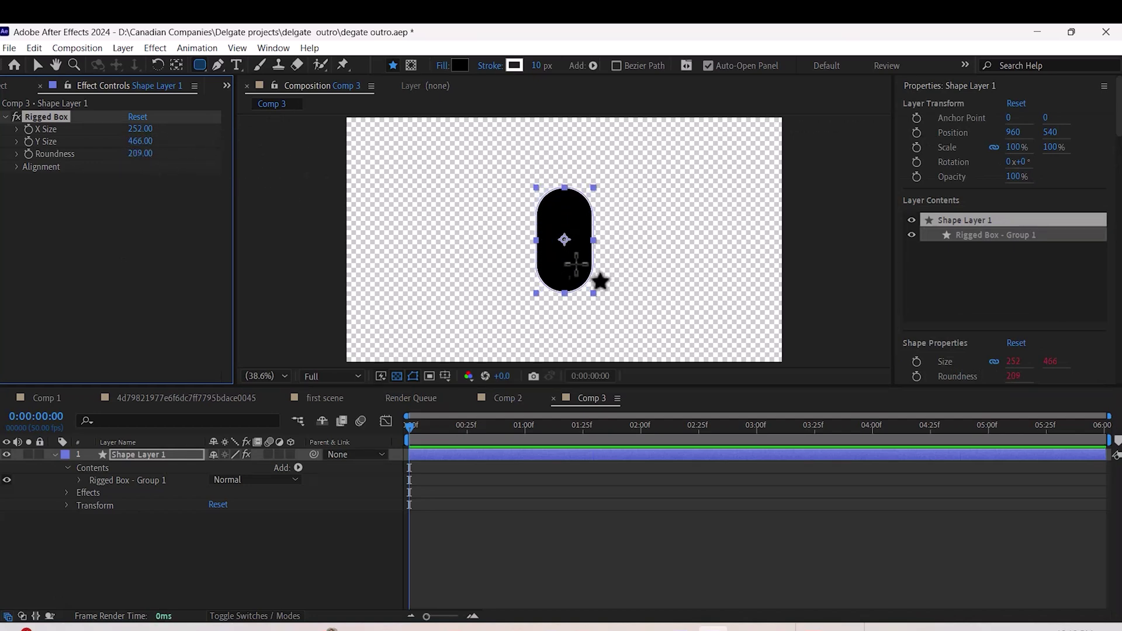
- View the composition with the rigged box at 100% magnification
key(/)
scroll(631, 244, down, 2)
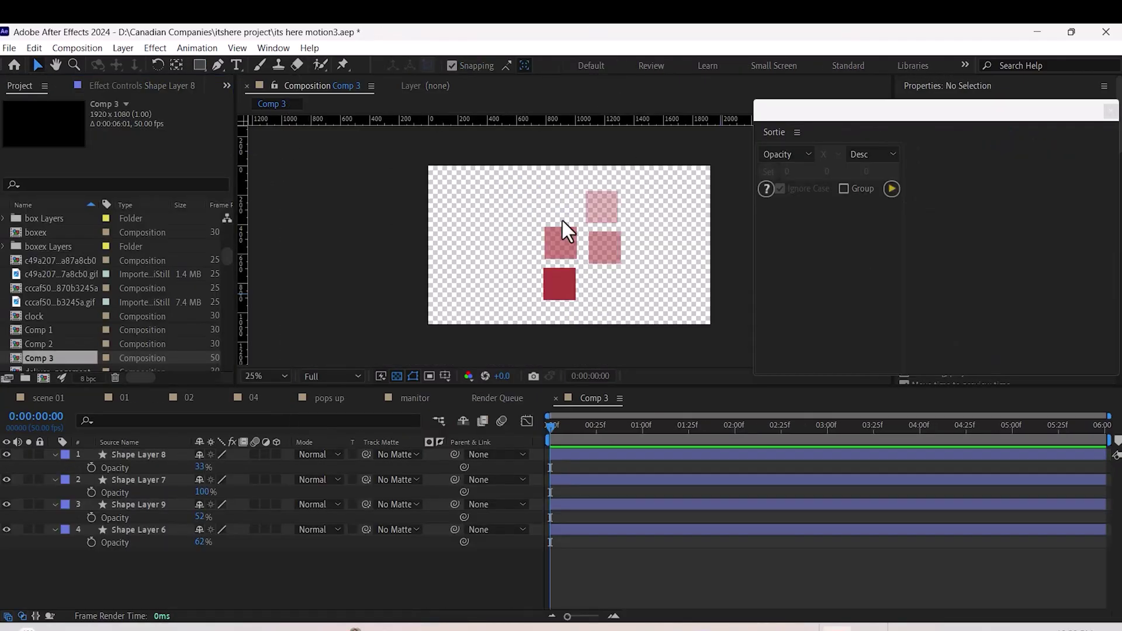
- Select the four red square layers, from Shape Layer 8 down through the last square
click(611, 214)
click(601, 250)
click(553, 245)
click(558, 285)
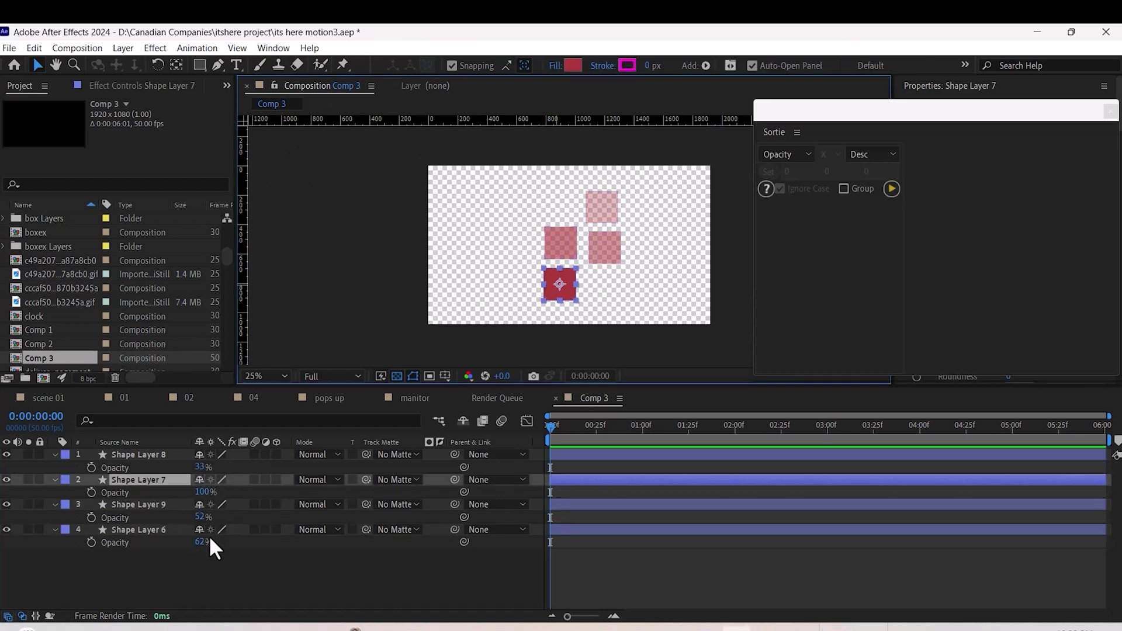
click(155, 454)
shift+click(158, 530)
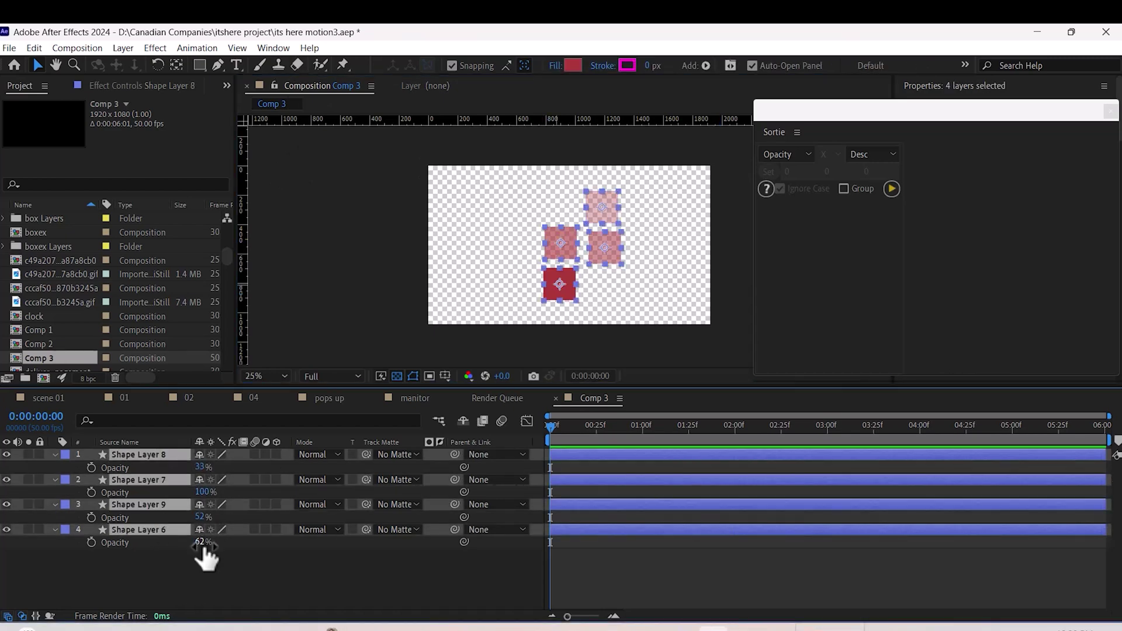
- Sort the selected square layers by Opacity with the Sortie panel
click(790, 155)
click(784, 233)
click(892, 188)
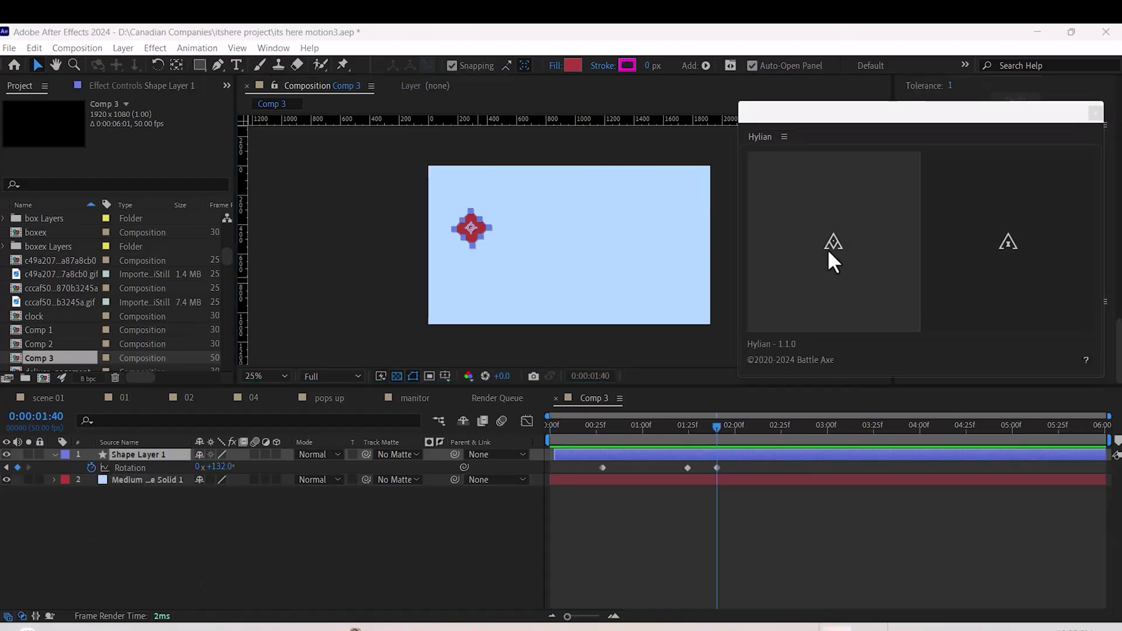
- Make a Hylian linked duplicate of Shape Layer 1 and reveal its anchor point and position expressions
drag(877, 107, 769, 113)
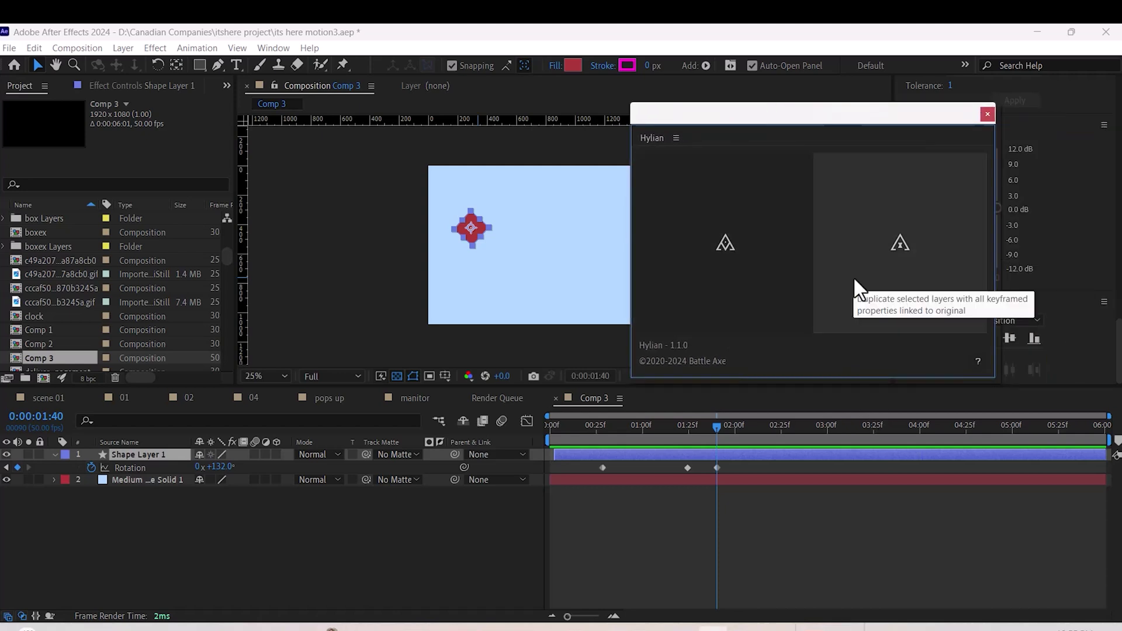
click(677, 241)
click(53, 454)
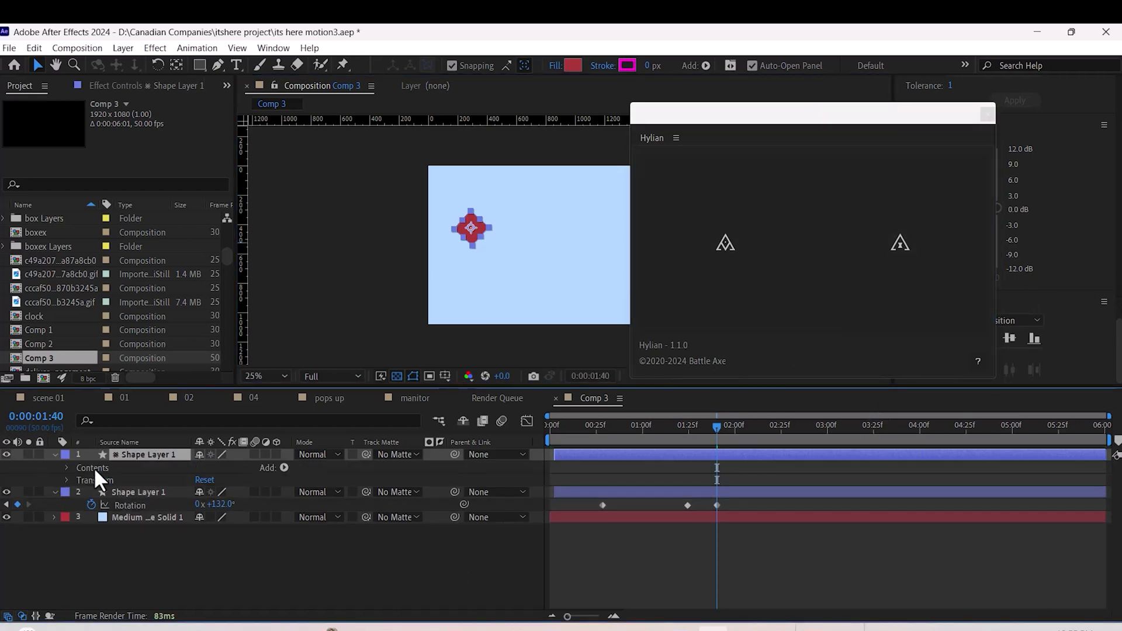
click(68, 480)
click(79, 493)
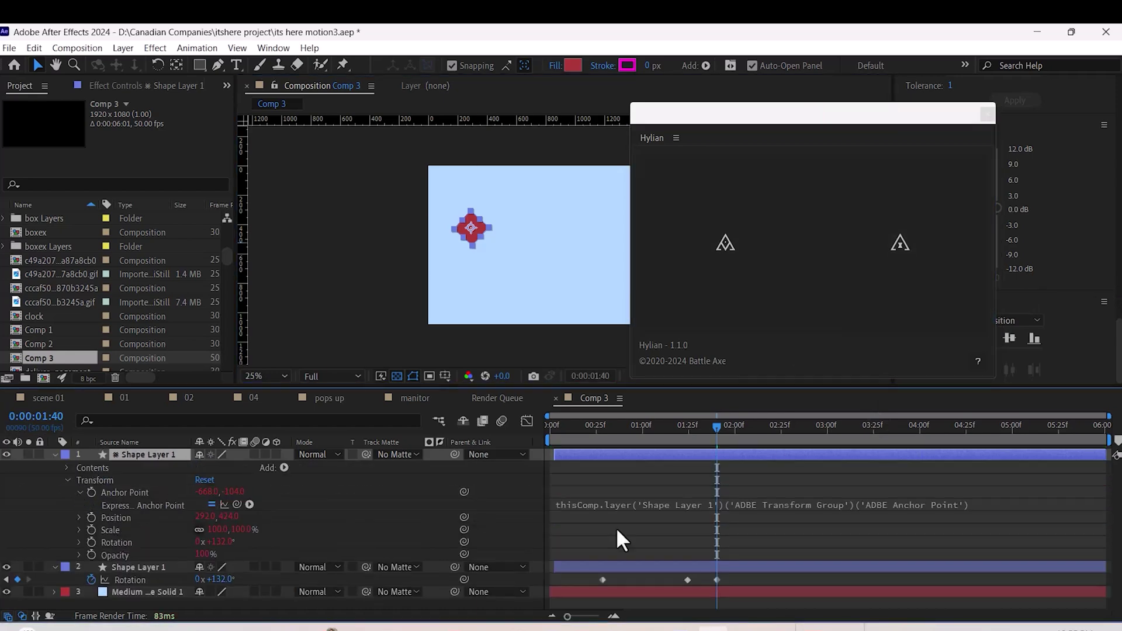
click(80, 517)
- Set a rotation keyframe at 0:00:02:22 and reveal the duplicate's scale and rotation expressions
drag(722, 429, 776, 431)
drag(245, 592, 295, 592)
click(80, 543)
click(80, 568)
- Delete the old duplicate and create a fresh linked duplicate showing its rotation expression
click(171, 454)
key(Delete)
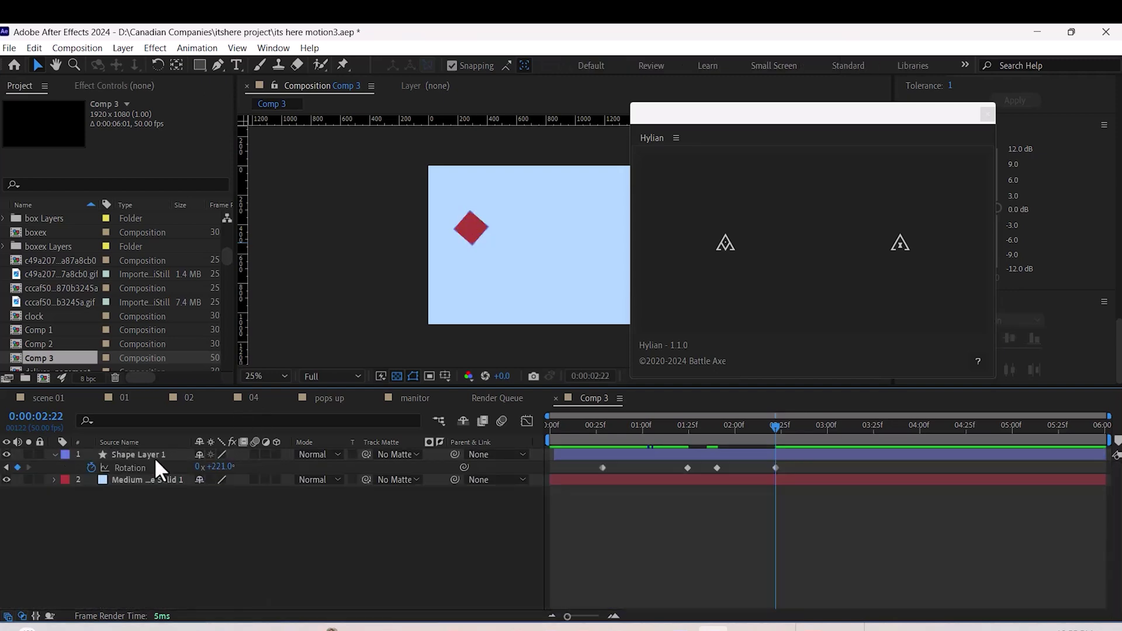
click(910, 237)
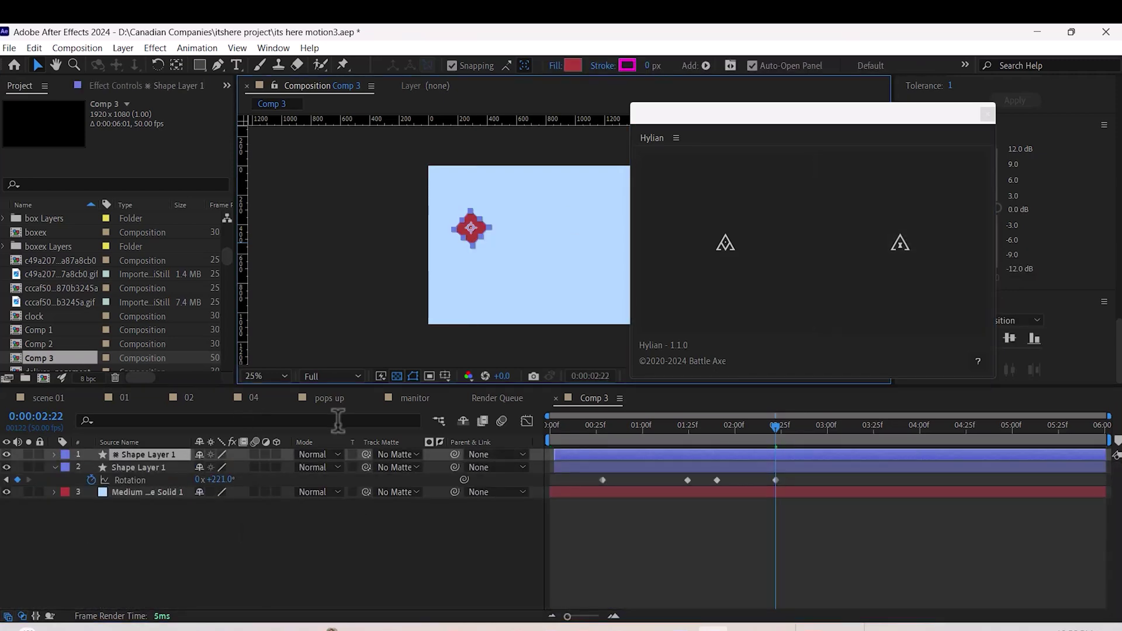
click(54, 455)
click(68, 480)
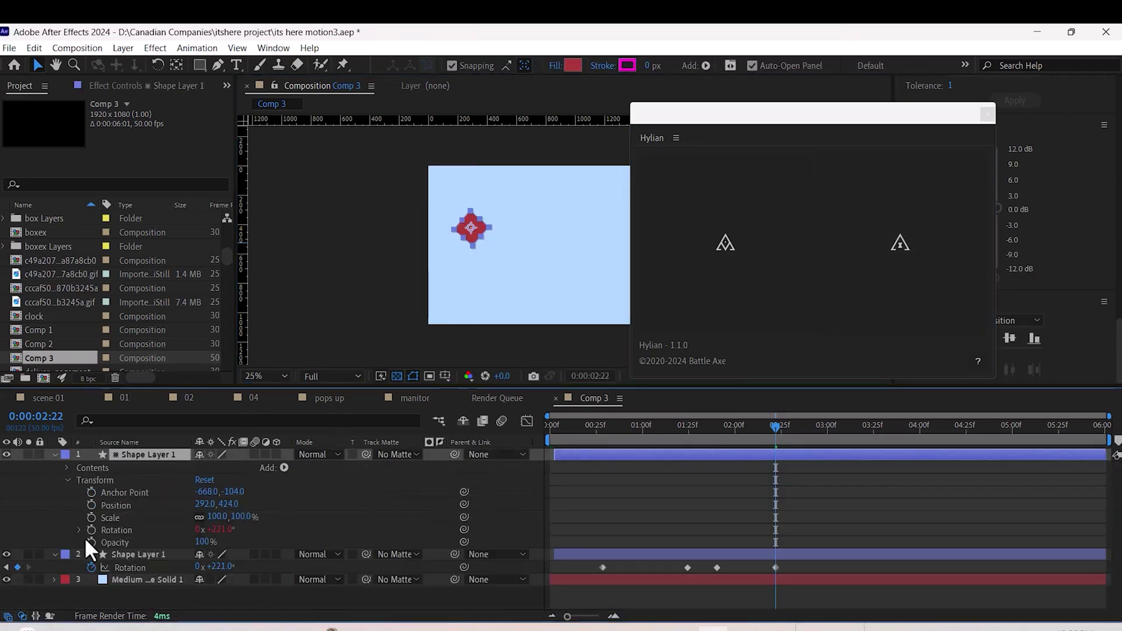
click(79, 530)
- Rotate the original square to 343° at 0:00:03:03, move the copy lower right, and preview
drag(784, 449, 834, 449)
drag(218, 579, 599, 231)
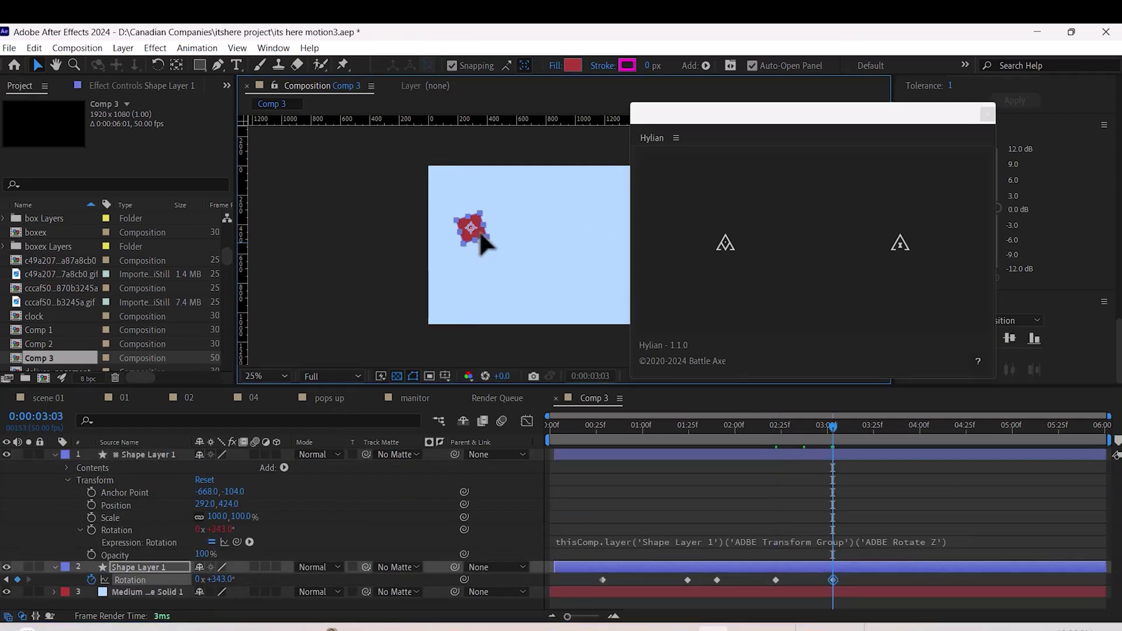
drag(491, 246, 521, 289)
click(689, 425)
key(space)
key(ctrl+v)
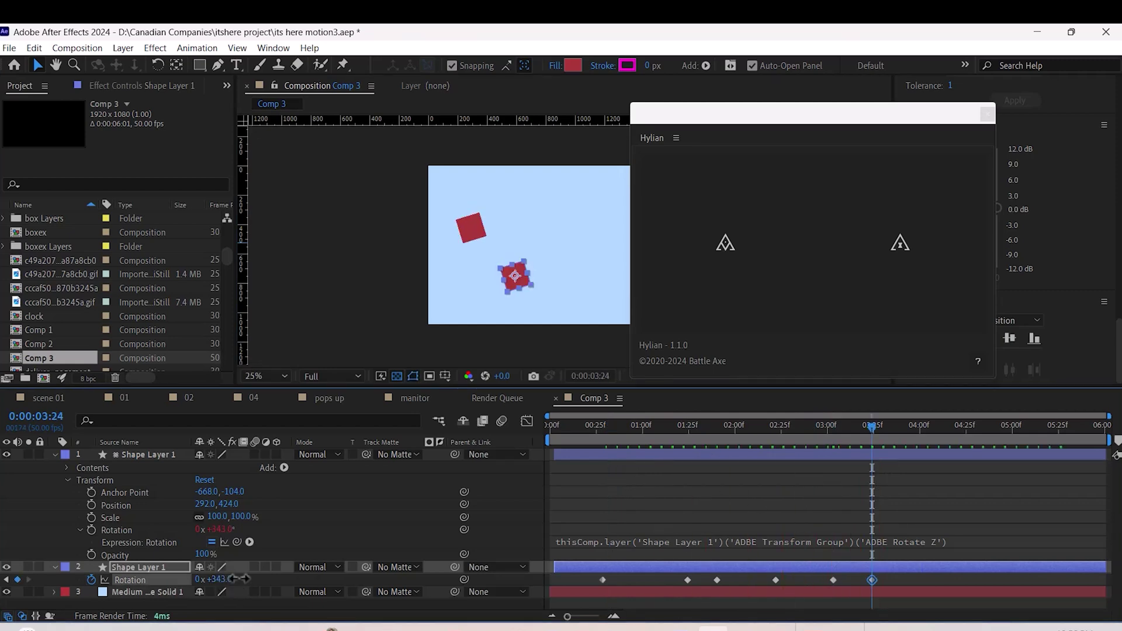
click(812, 446)
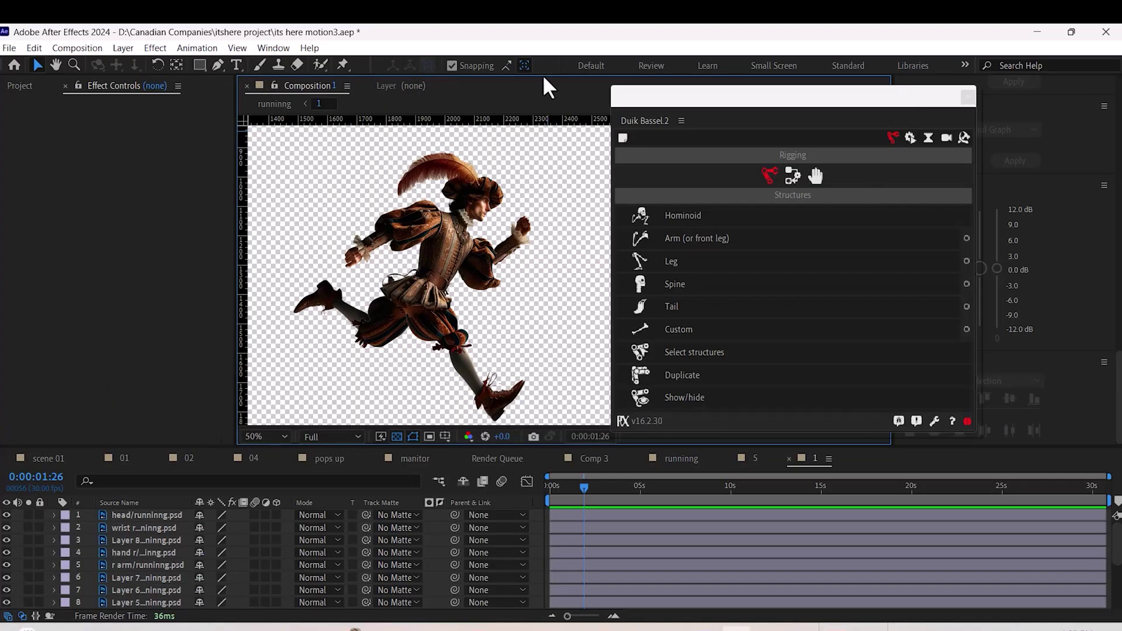
drag(727, 108, 770, 143)
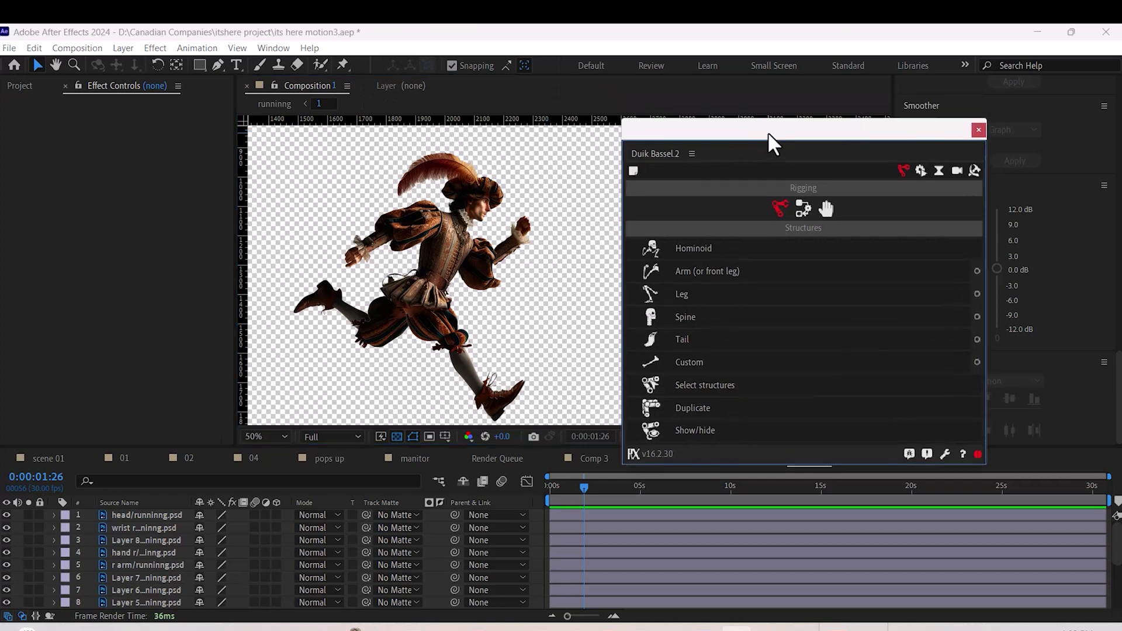
click(694, 249)
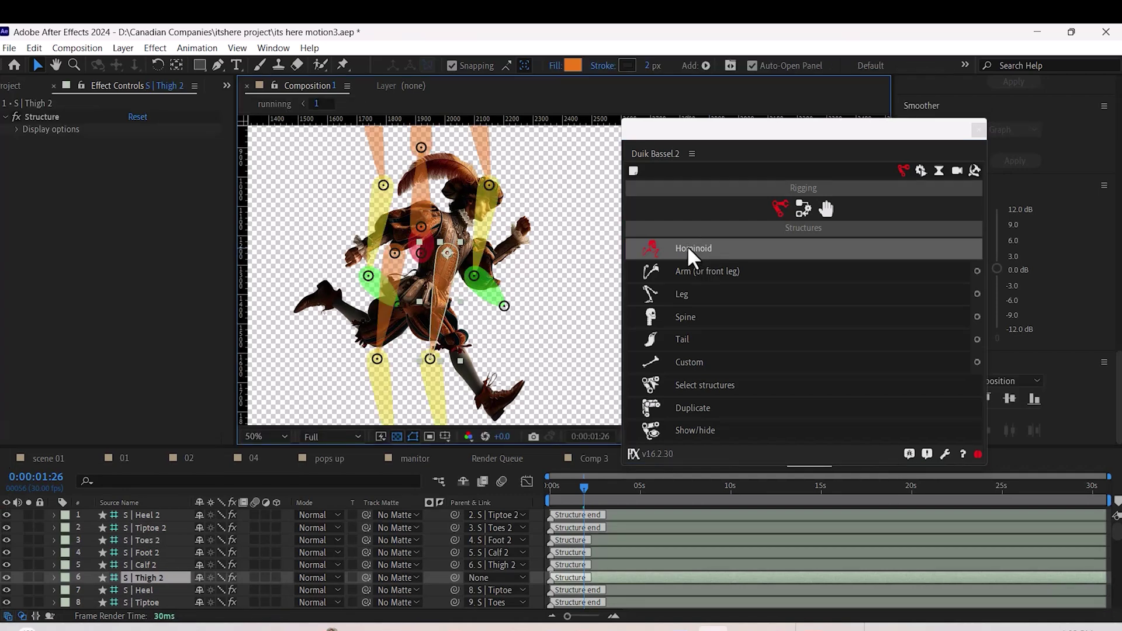
key(ctrl+a)
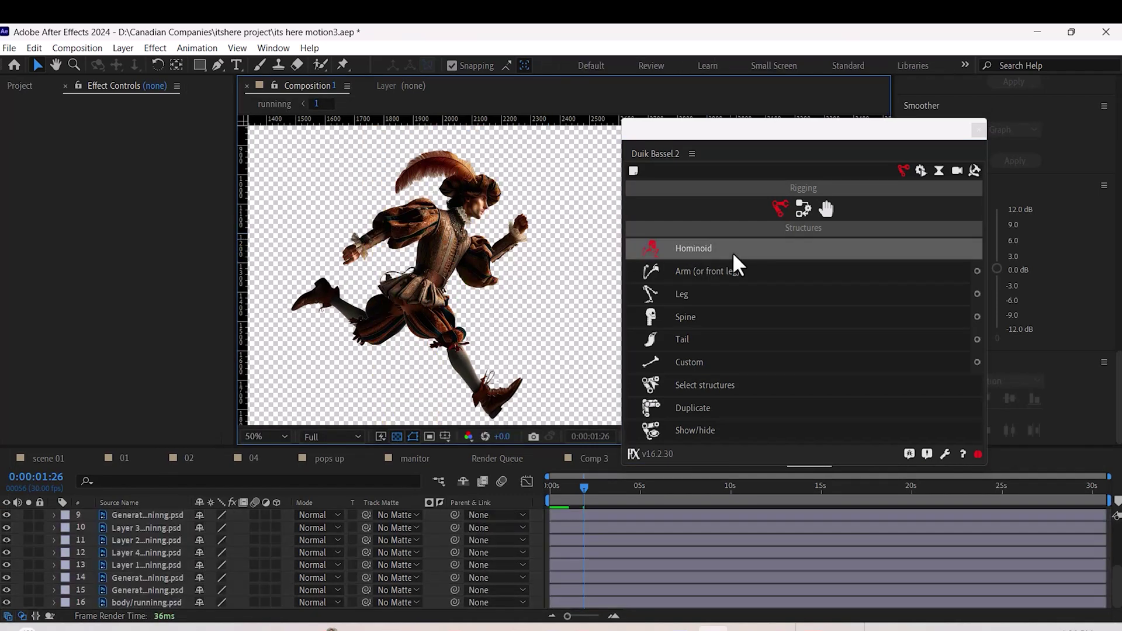
drag(790, 132, 819, 99)
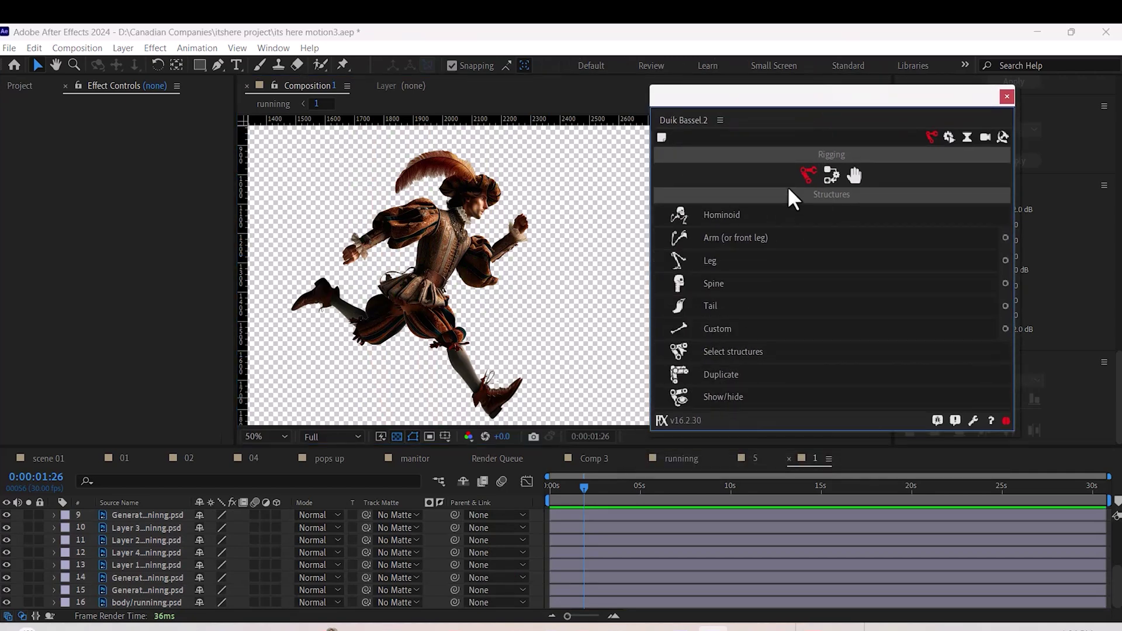
click(834, 179)
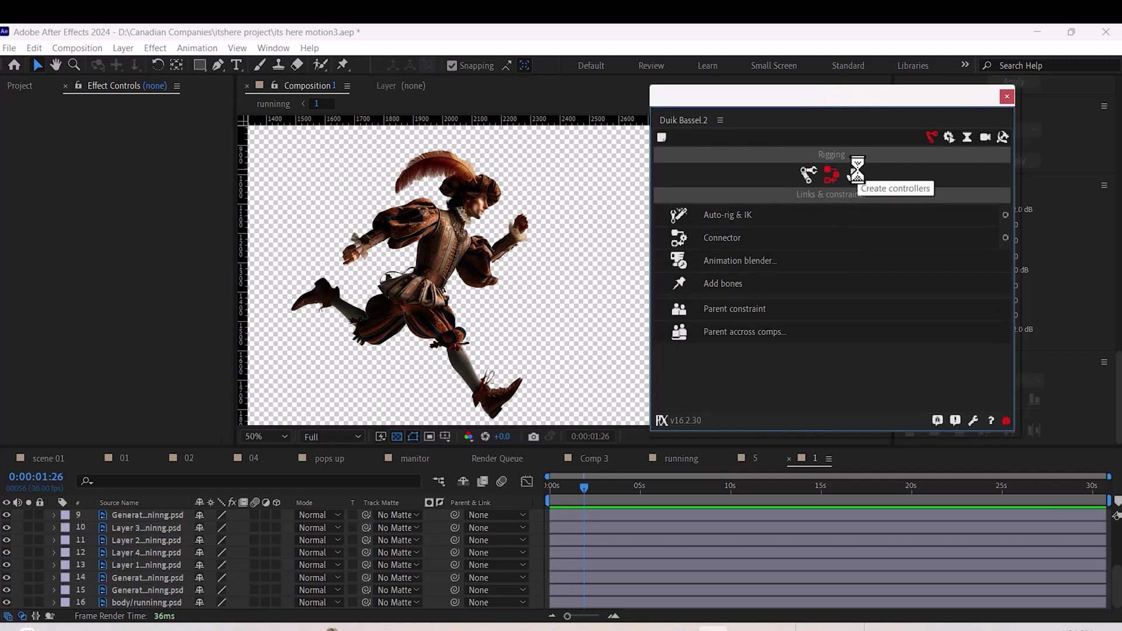
click(856, 172)
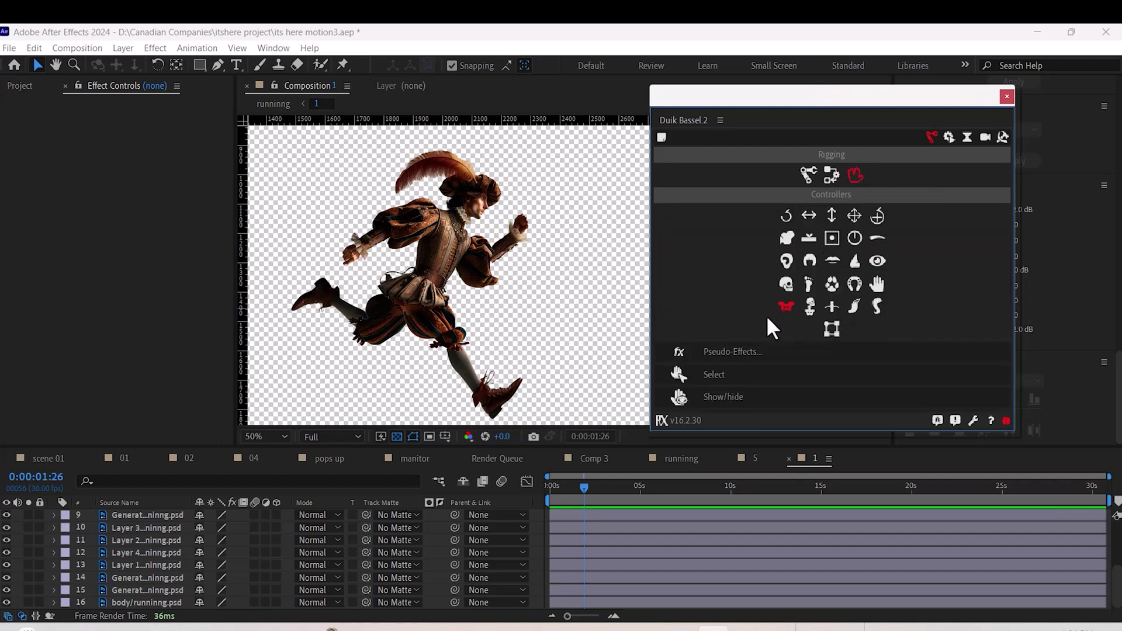
click(809, 175)
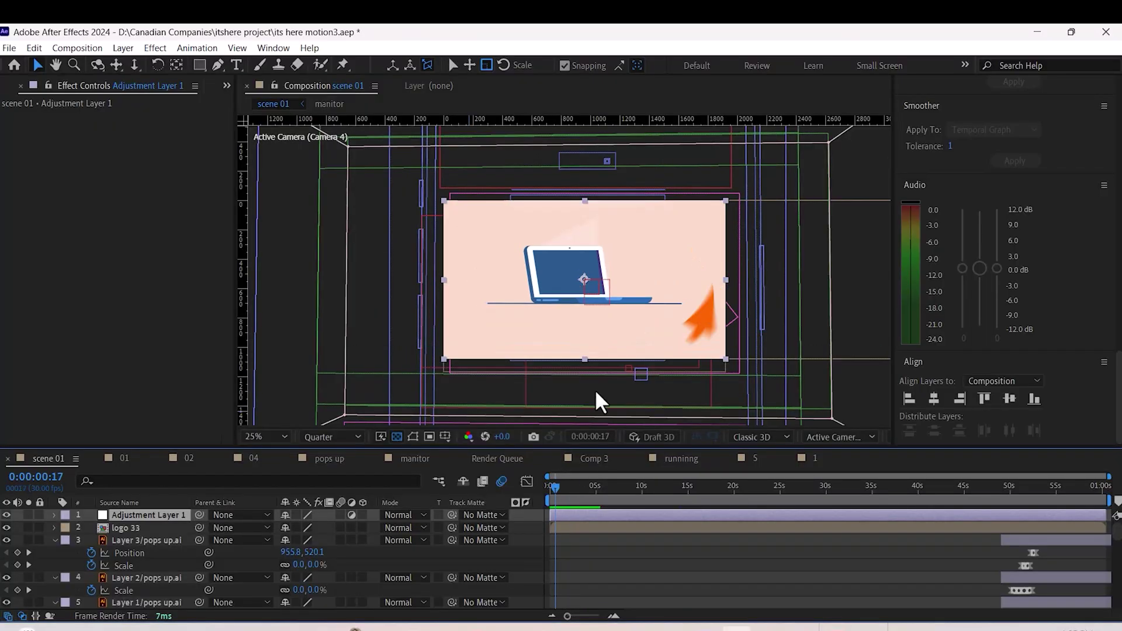
- Apply CC Vignette to the adjustment layer through FX Console search
key(ctrl+space)
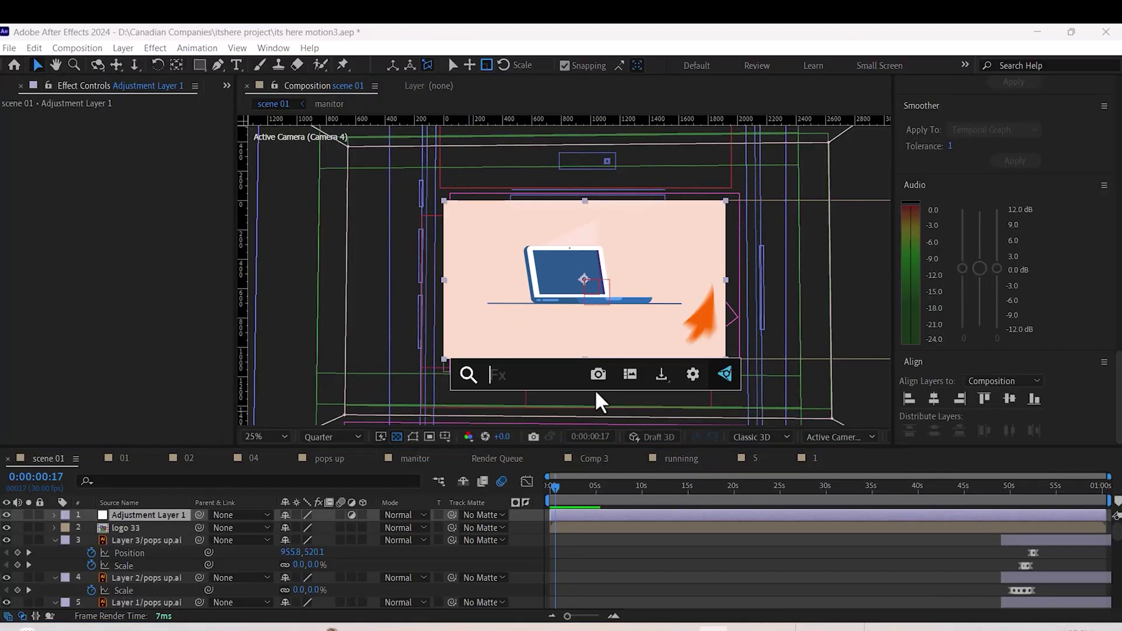
text(cc)
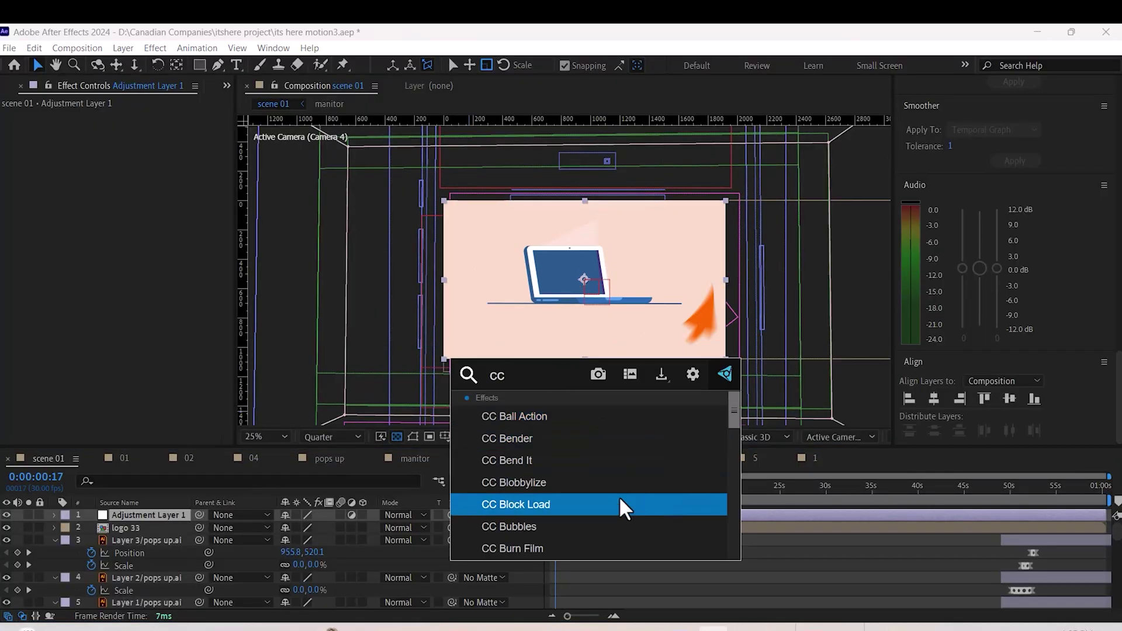
scroll(608, 497, down, 3)
scroll(597, 488, down, 2)
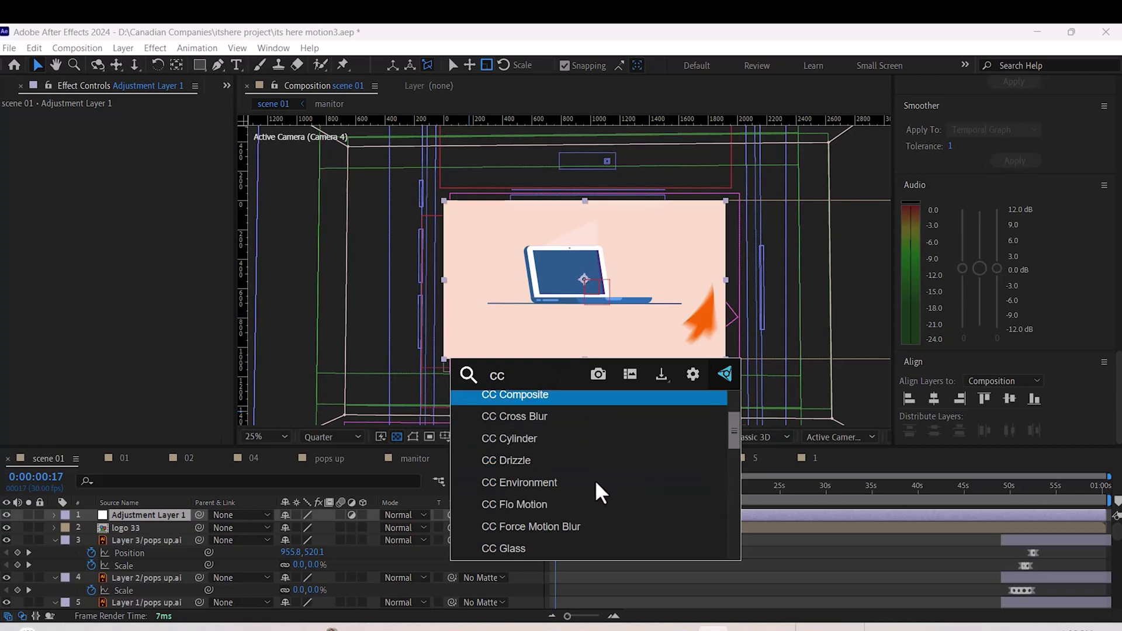
text(v)
click(537, 440)
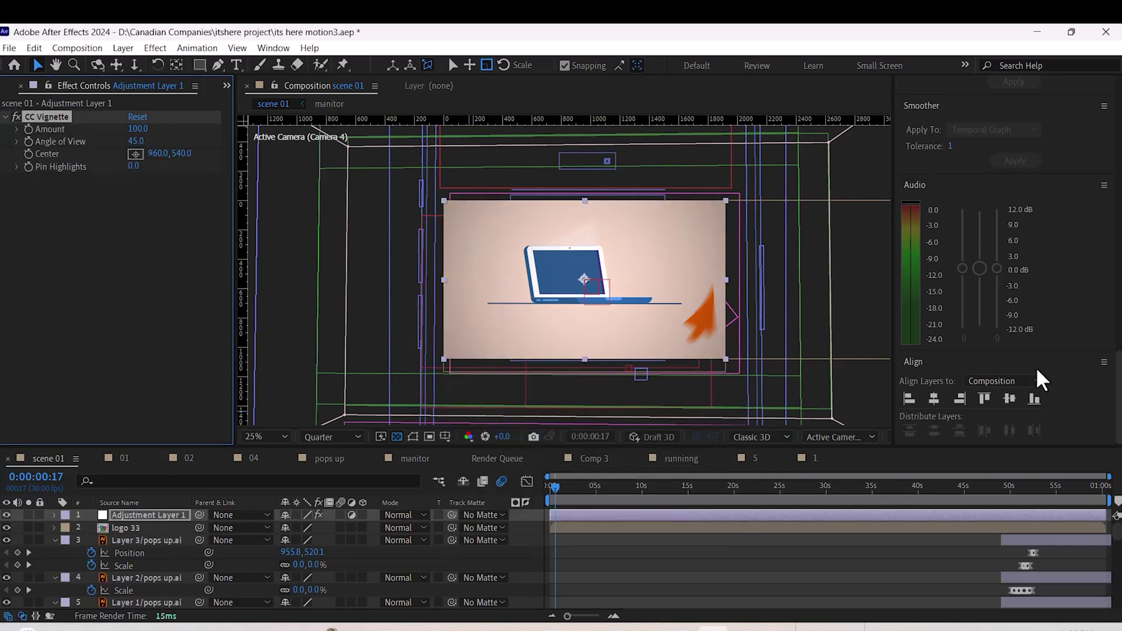
- Apply CC Vignette directly to the logo 33 layer via FX Console
scroll(1052, 377, down, 10)
scroll(1052, 377, up, 5)
scroll(1052, 377, down, 2)
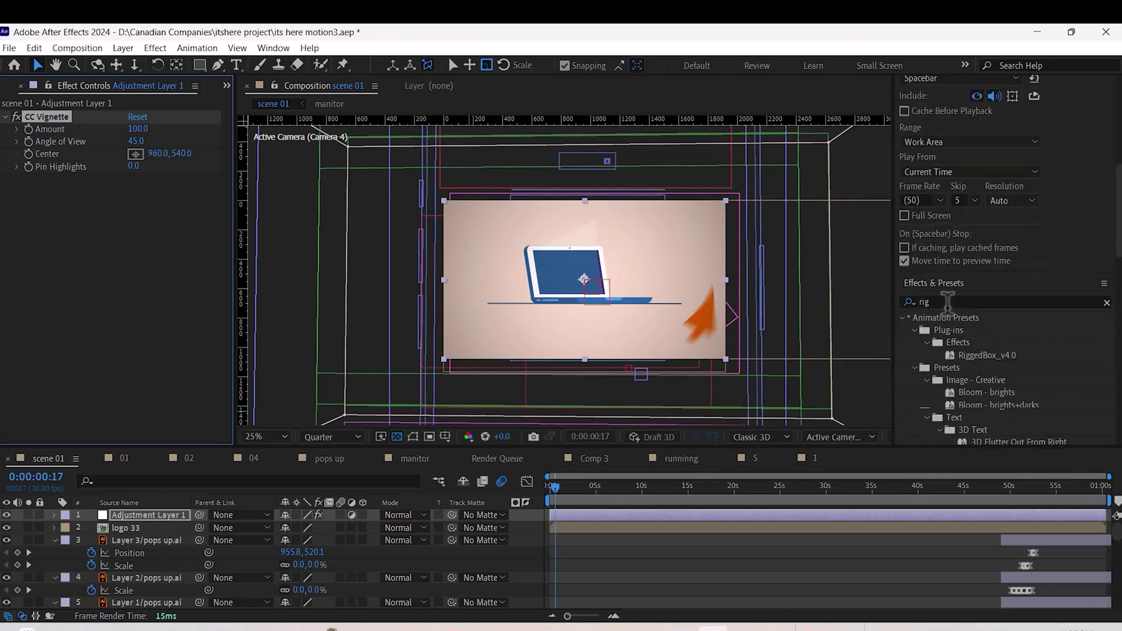
click(147, 529)
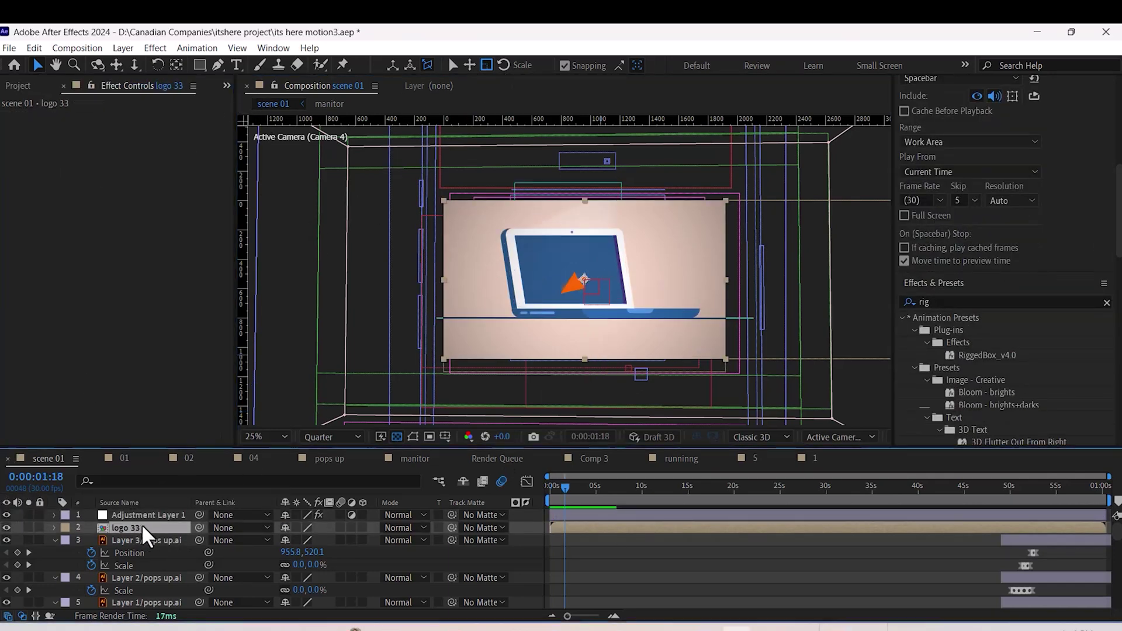
key(ctrl+space)
text(cc)
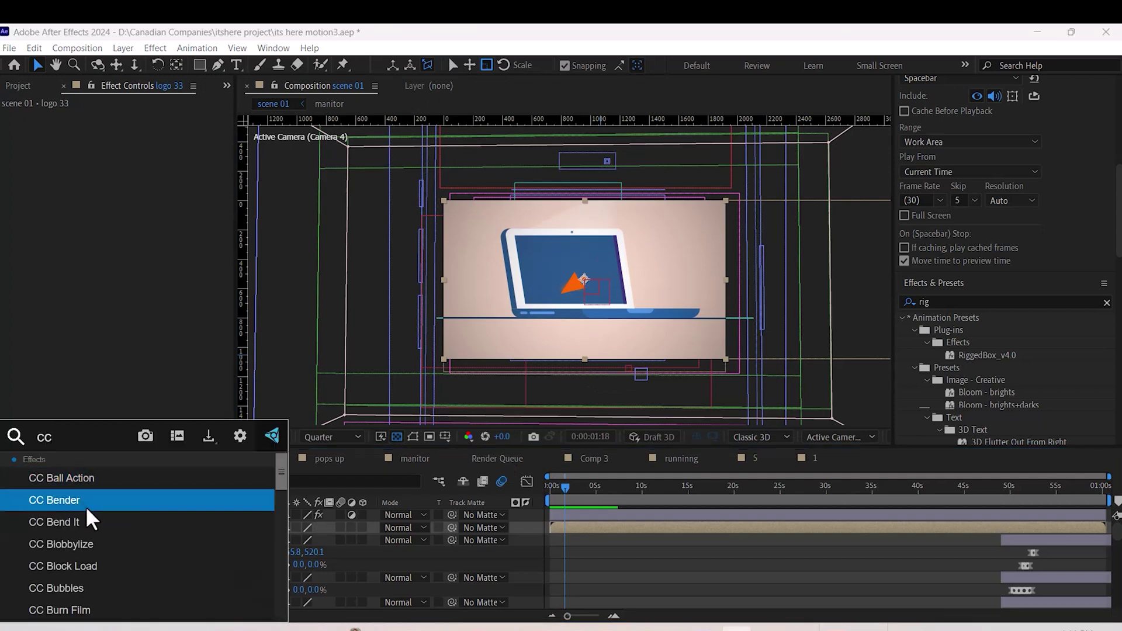
text( v)
click(86, 506)
- Delete Adjustment Layer 1 and add Gaussian Blur (Legacy) to logo 33 by searching 'g'
click(118, 516)
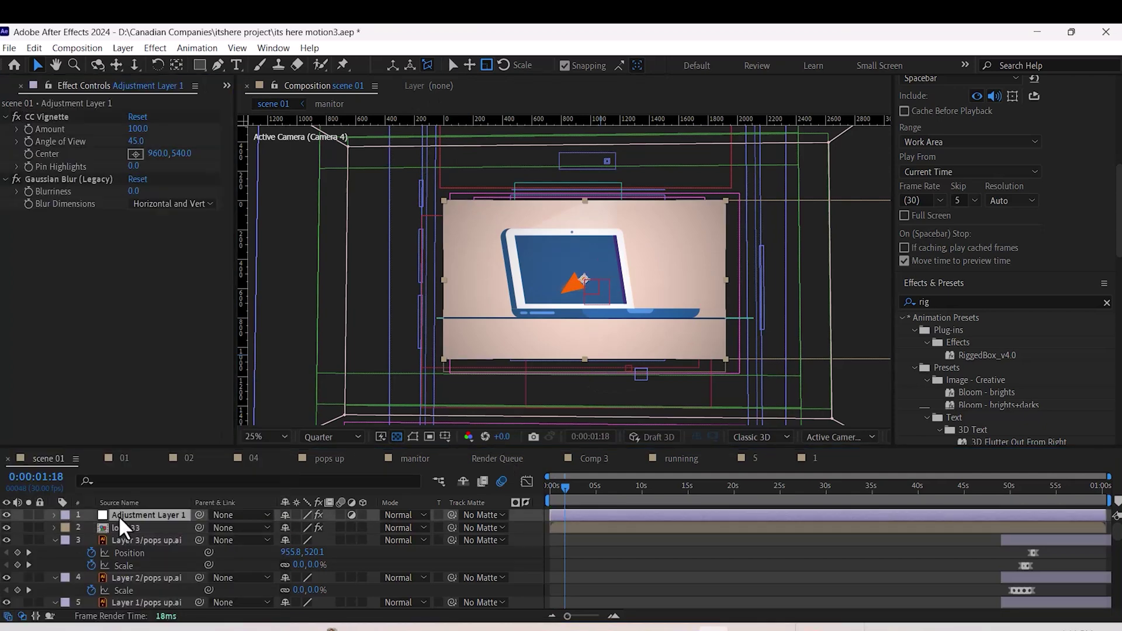
key(Delete)
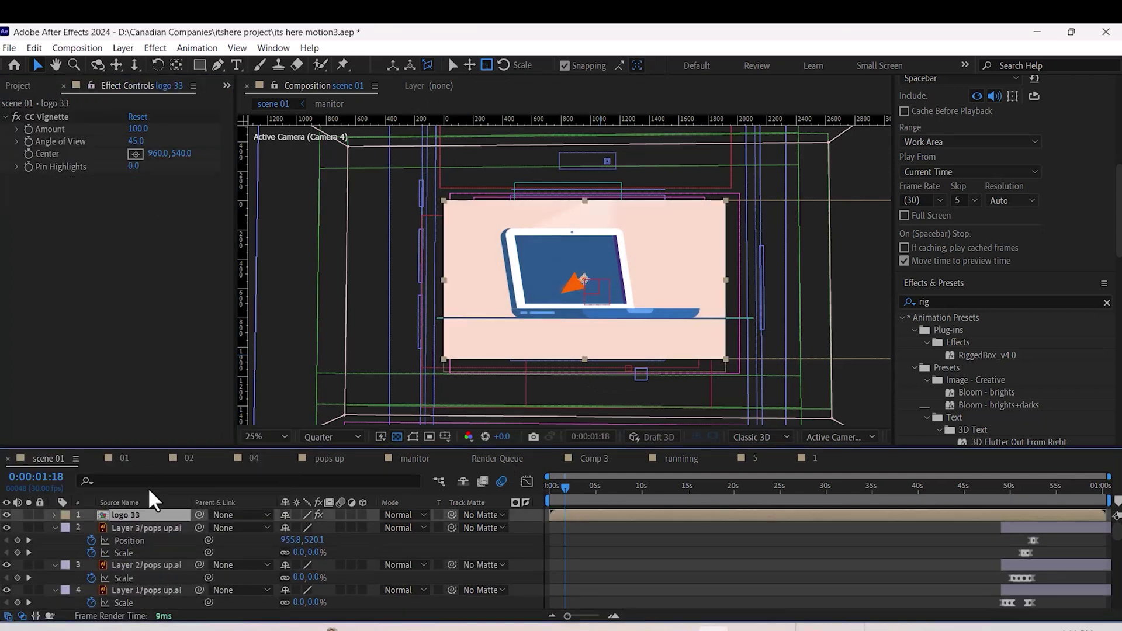
key(ctrl+space)
text(g)
key(Return)
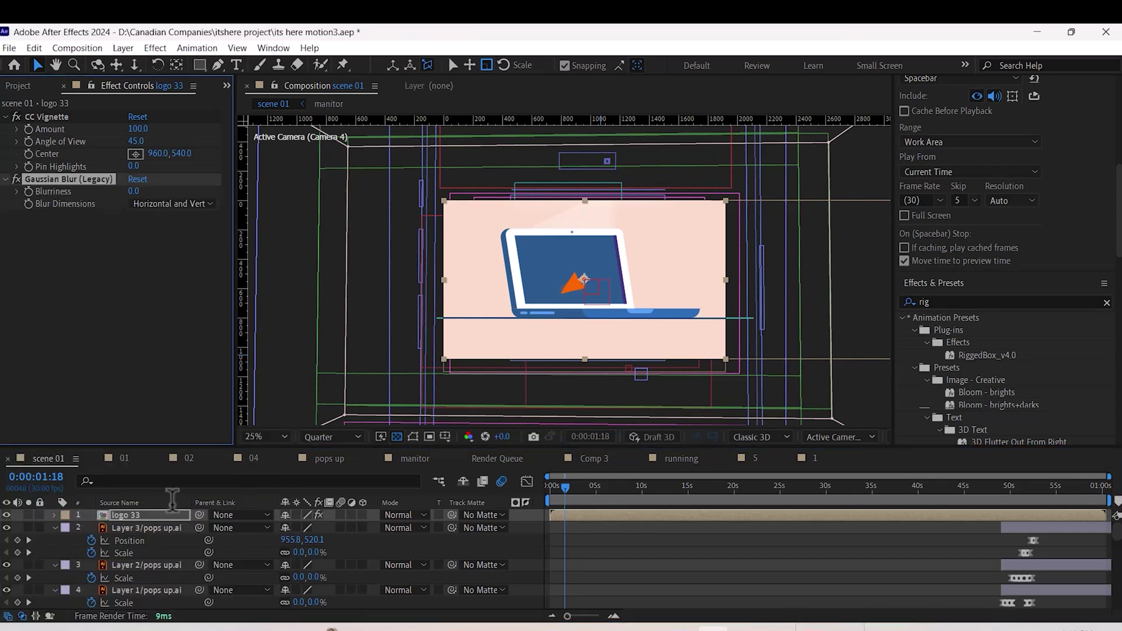
key(ctrl+space)
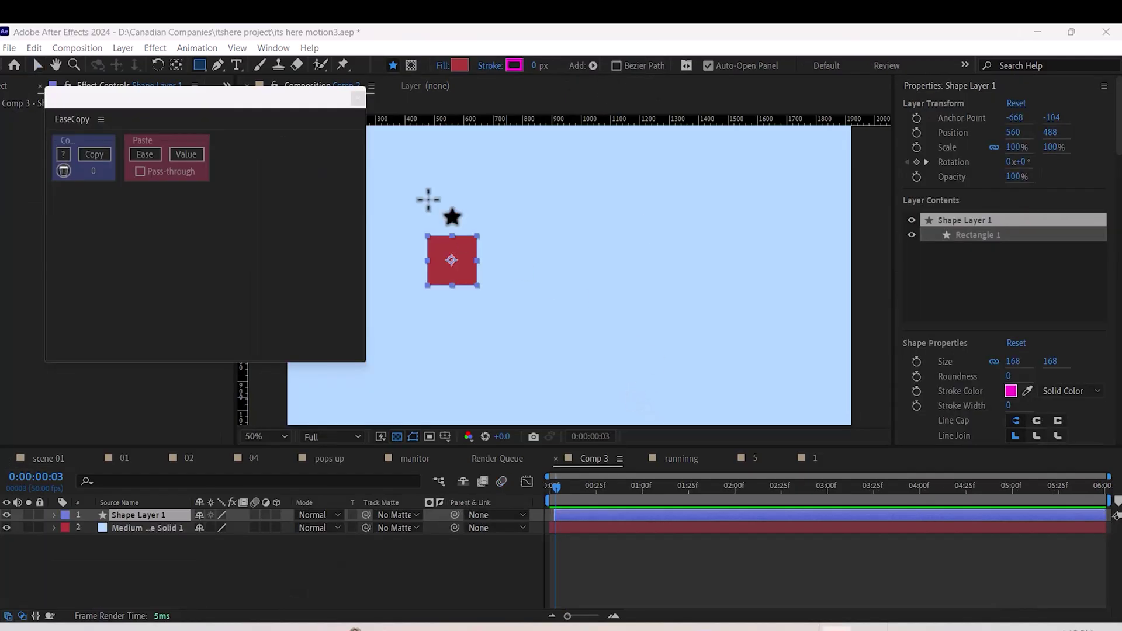
- Start Shape Layer 1 at 0:00, set the square to Y 520, and keyframe Position
click(550, 490)
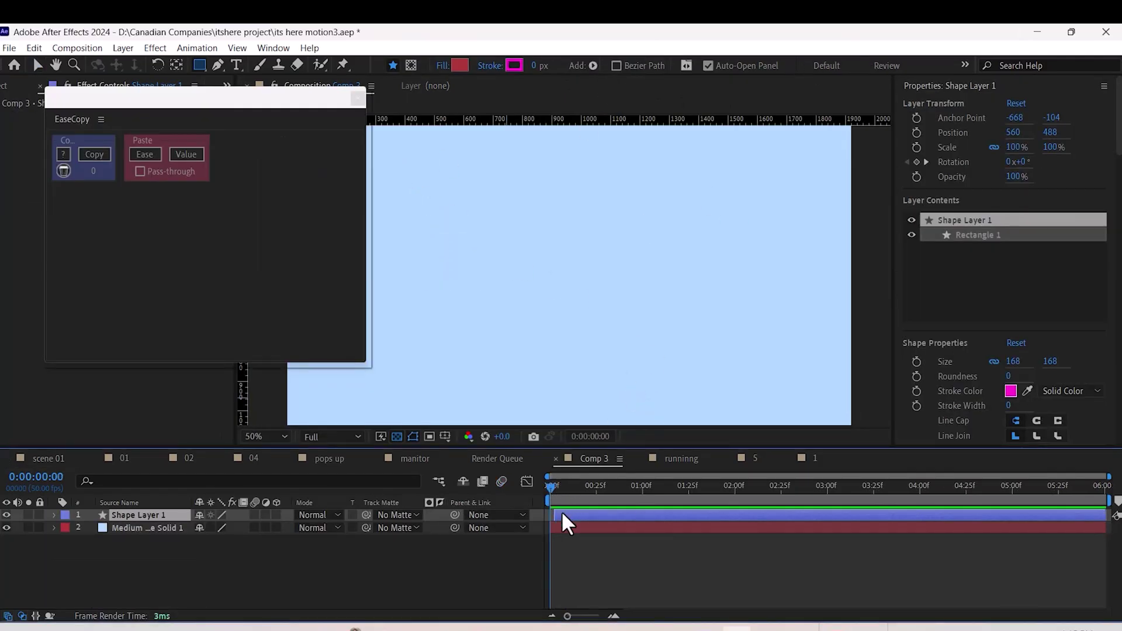
drag(563, 515, 557, 515)
key(u)
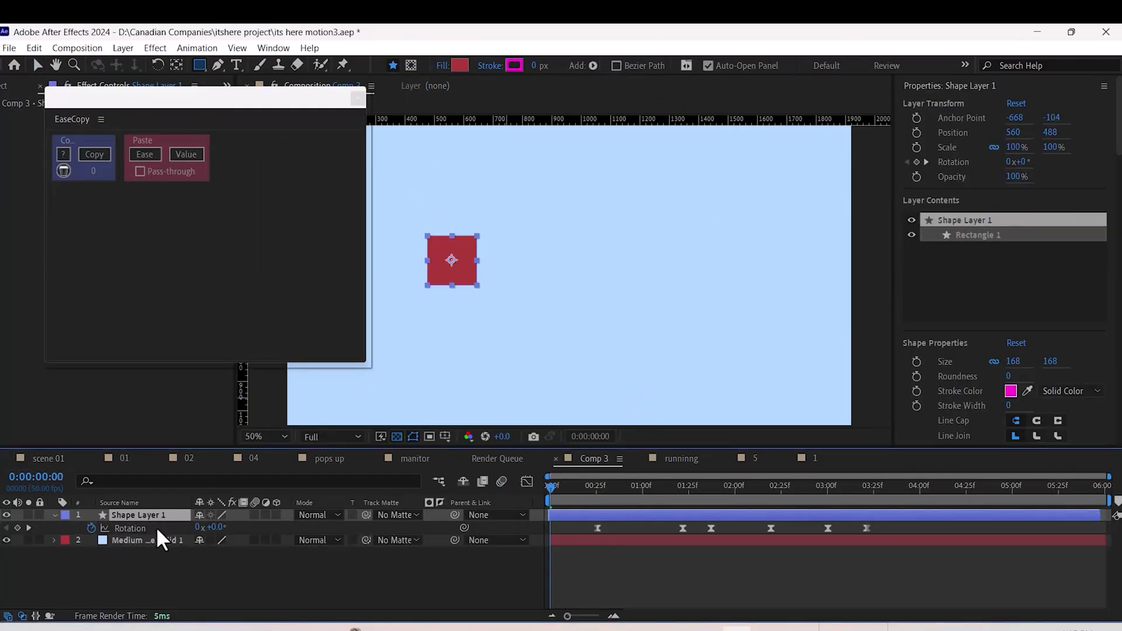
key(p)
drag(230, 526, 242, 527)
click(91, 528)
- Keyframe the square at 960,272 at 0:00:00:45 and 1478,610 at 0:00:02:08
click(633, 486)
key(v)
drag(479, 257, 597, 184)
drag(639, 489, 750, 486)
drag(587, 211, 740, 309)
- Copy the Rotation keyframes' ease with EaseCopy and paste it onto the Position keyframes
key(r)
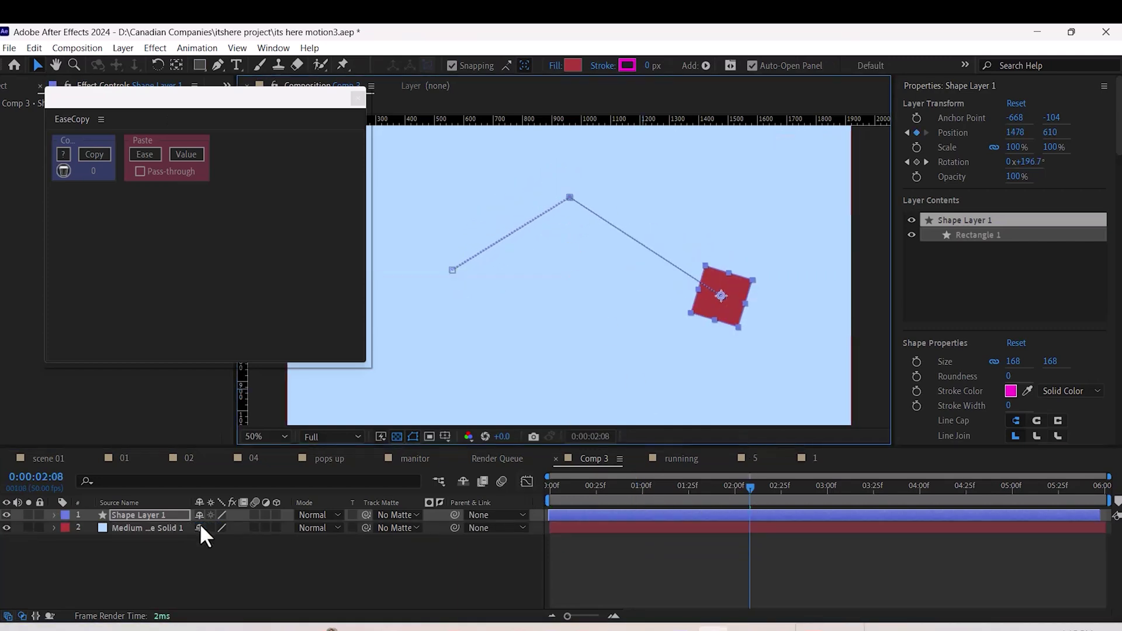
key(shift+p)
drag(886, 535, 553, 576)
click(103, 158)
click(578, 514)
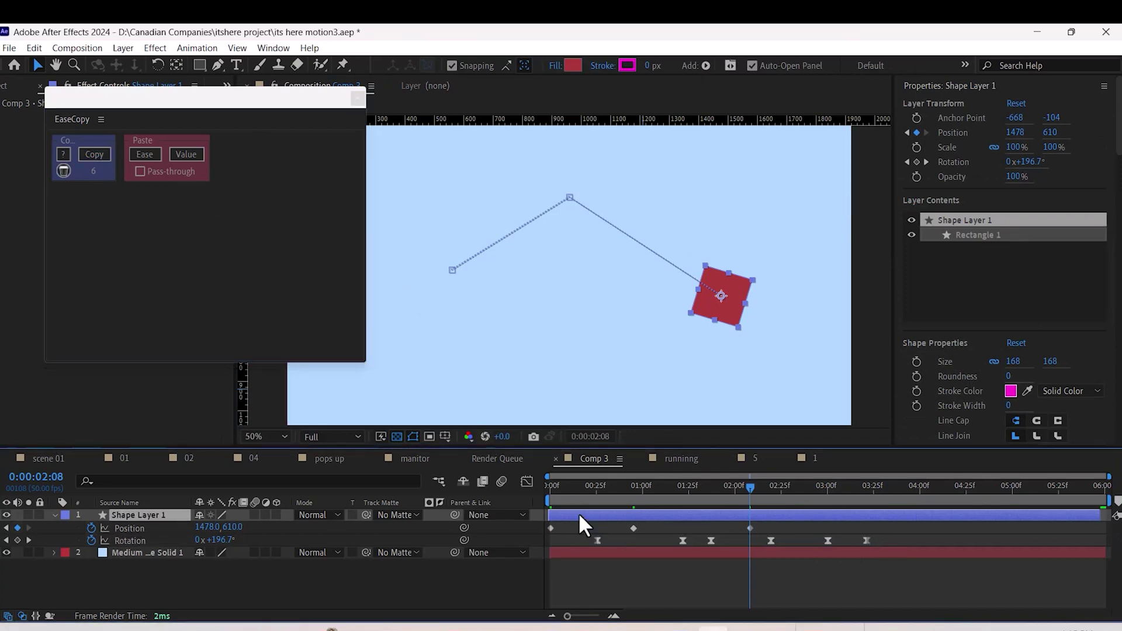
click(633, 526)
drag(763, 524, 529, 536)
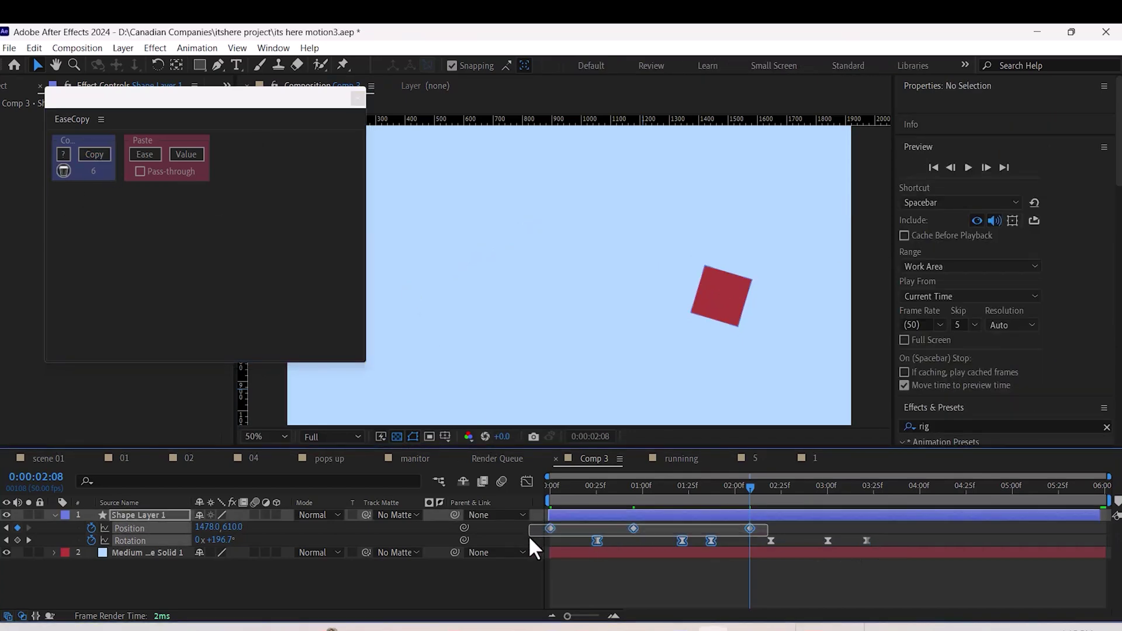
click(144, 154)
- Preview the eased animation and inspect its speed and value graphs
drag(754, 494, 527, 496)
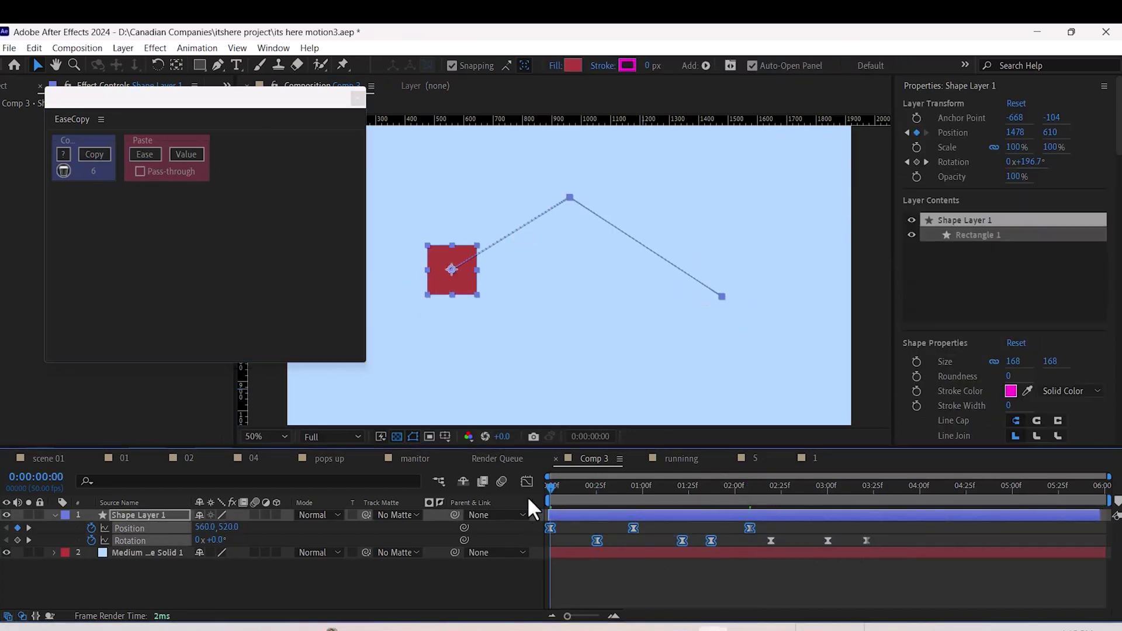
key(space)
key(space)
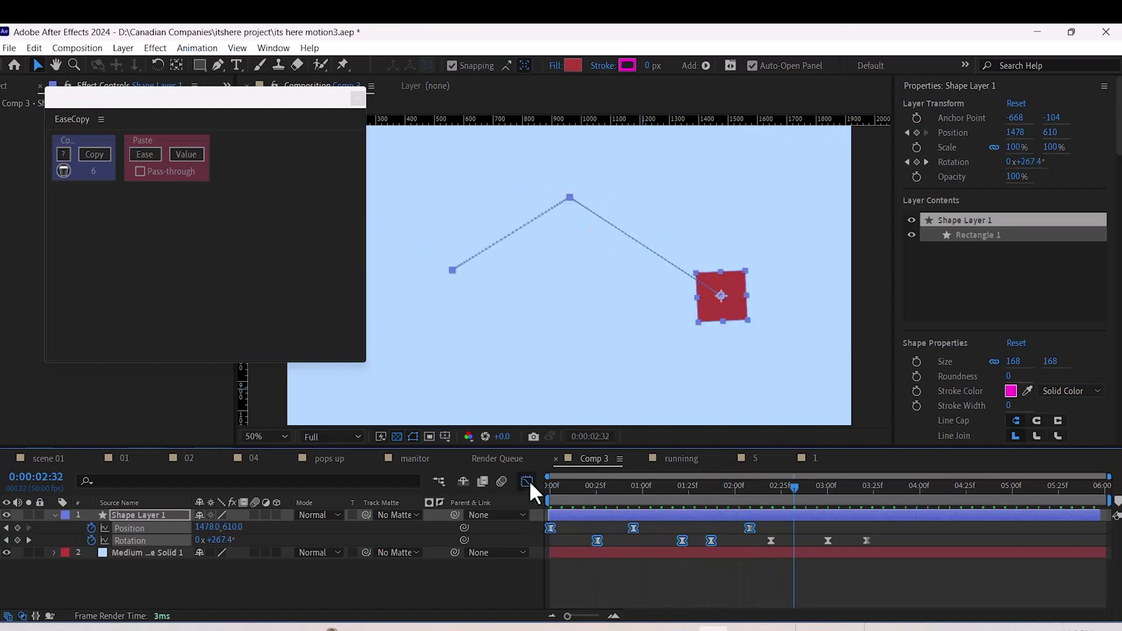
click(526, 481)
key(space)
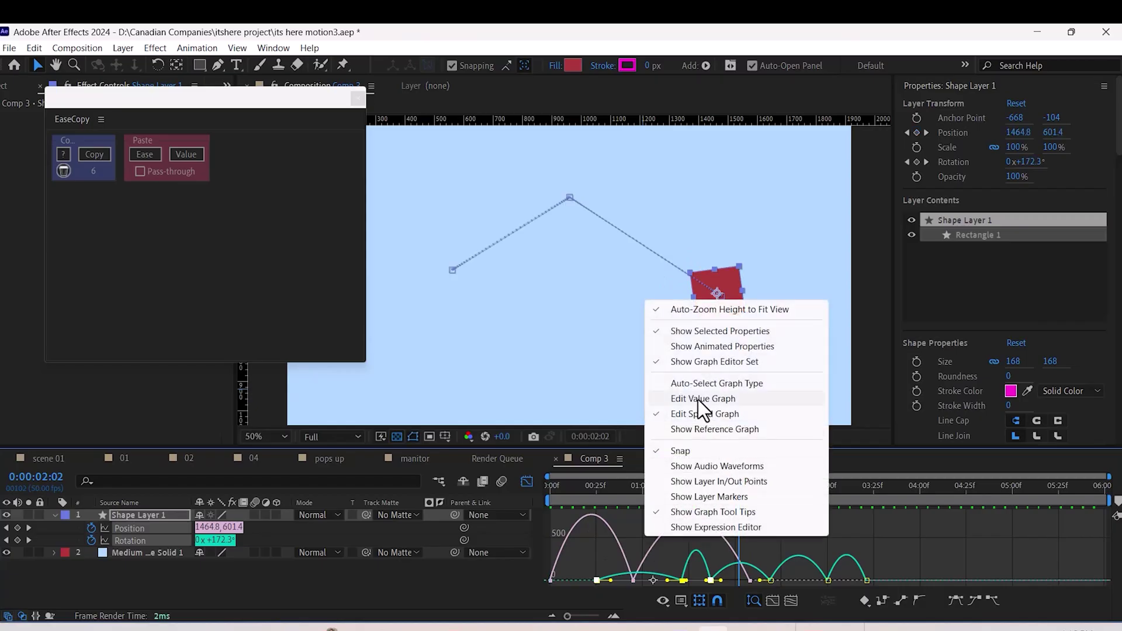
click(643, 396)
click(527, 482)
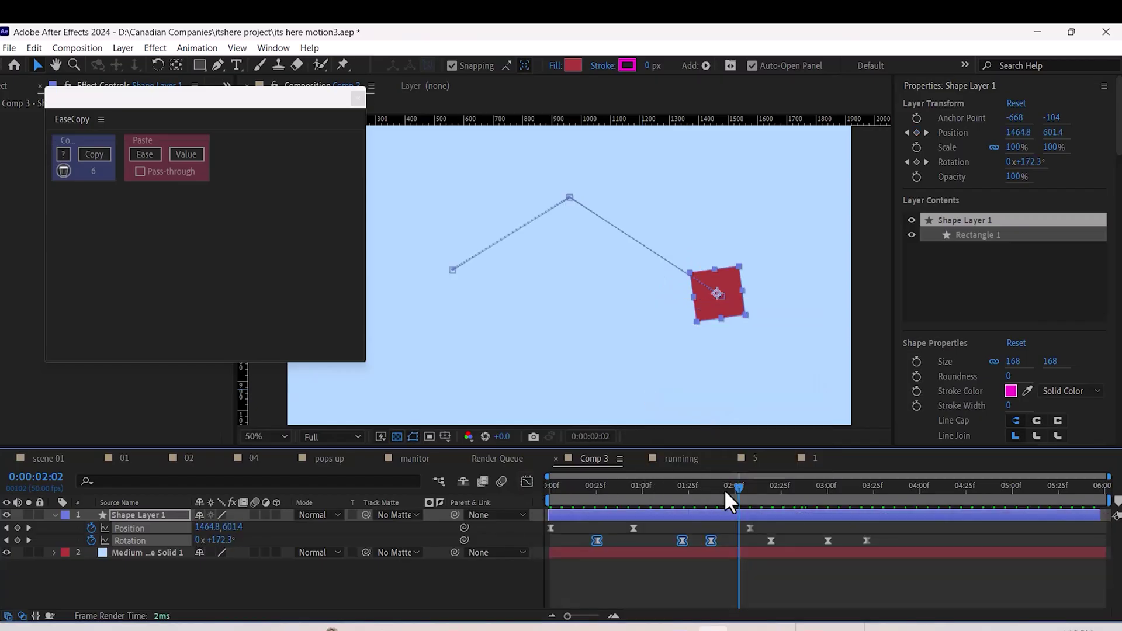
- Preview the circle's motion and apply the cubicOut Flow ease to its Position keyframes
drag(731, 485, 617, 506)
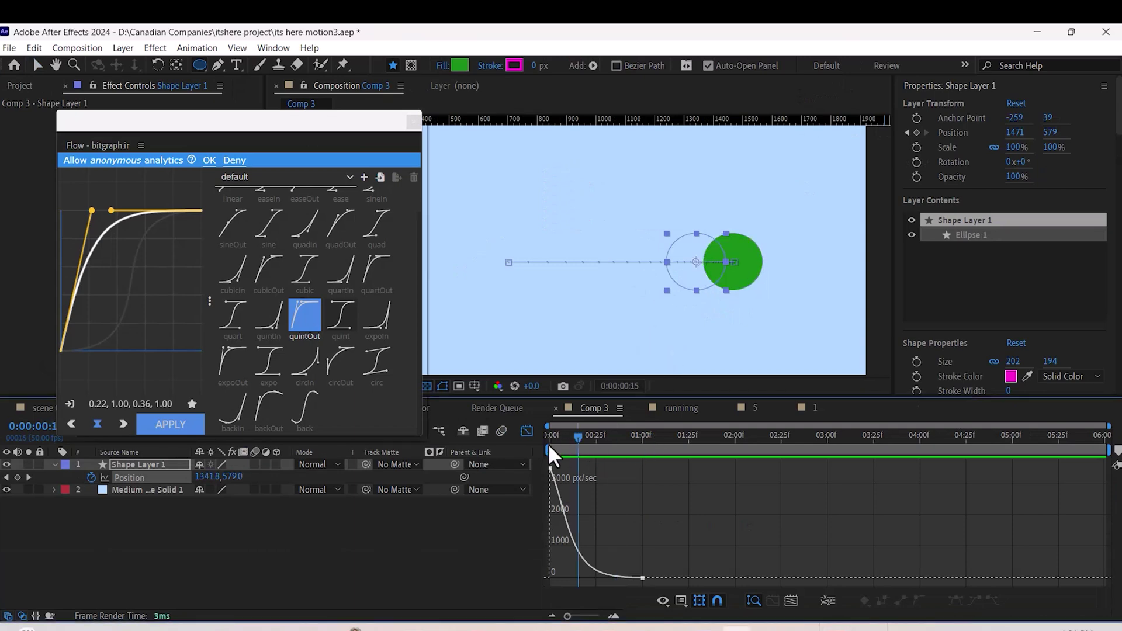
drag(660, 450, 533, 452)
key(space)
key(space)
click(279, 284)
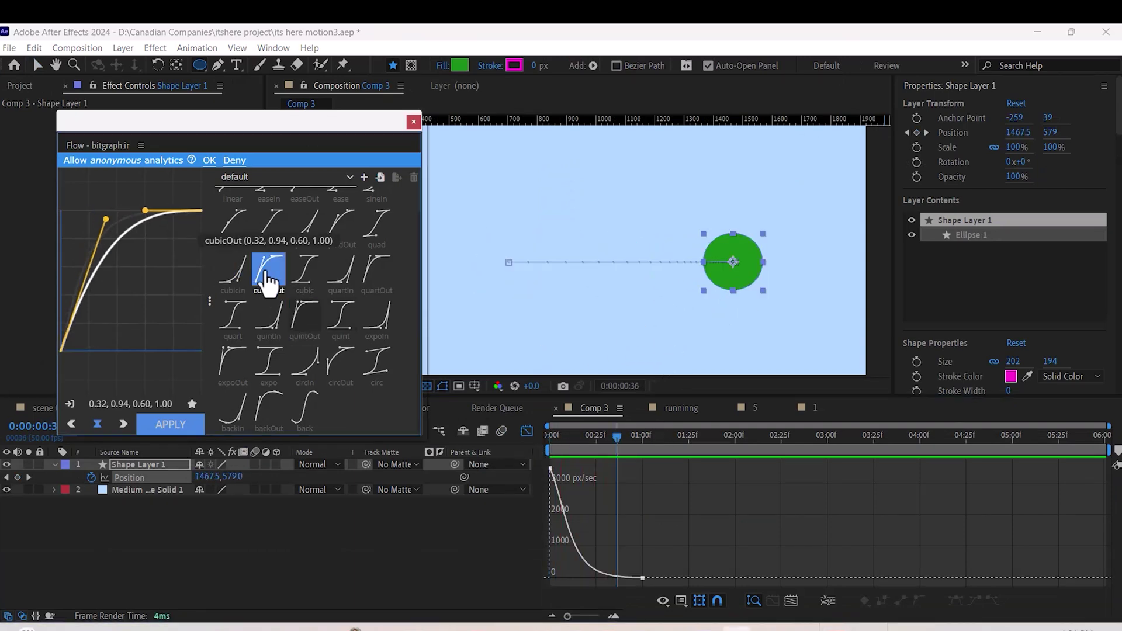
click(174, 425)
key(space)
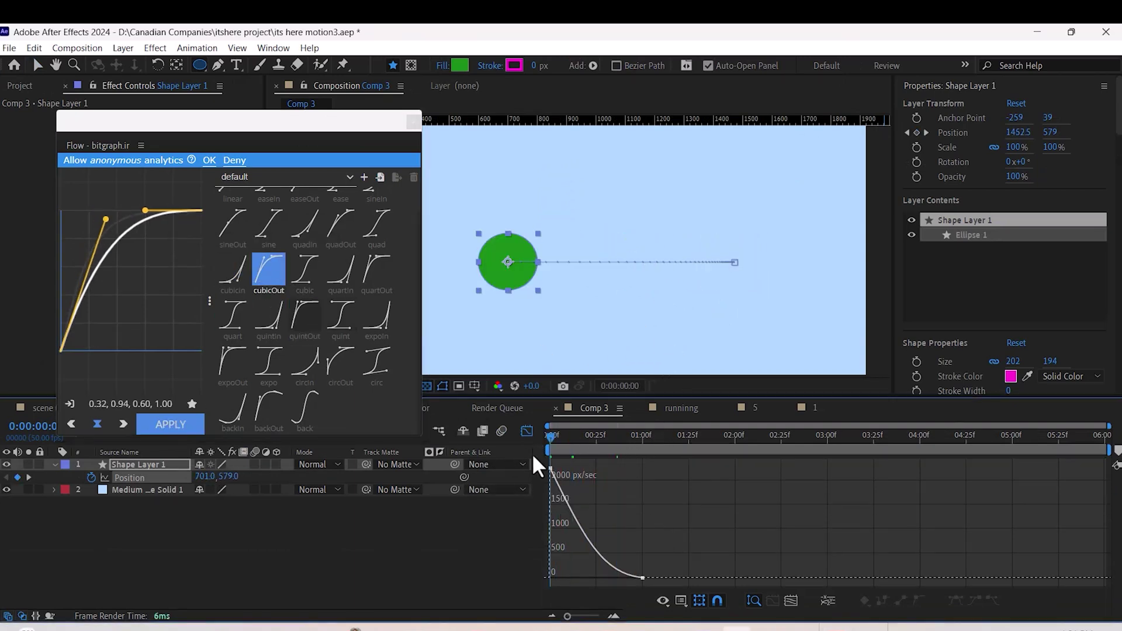
- Apply the back ease, clipping its overshoot, then the quint ease and preview it
click(305, 409)
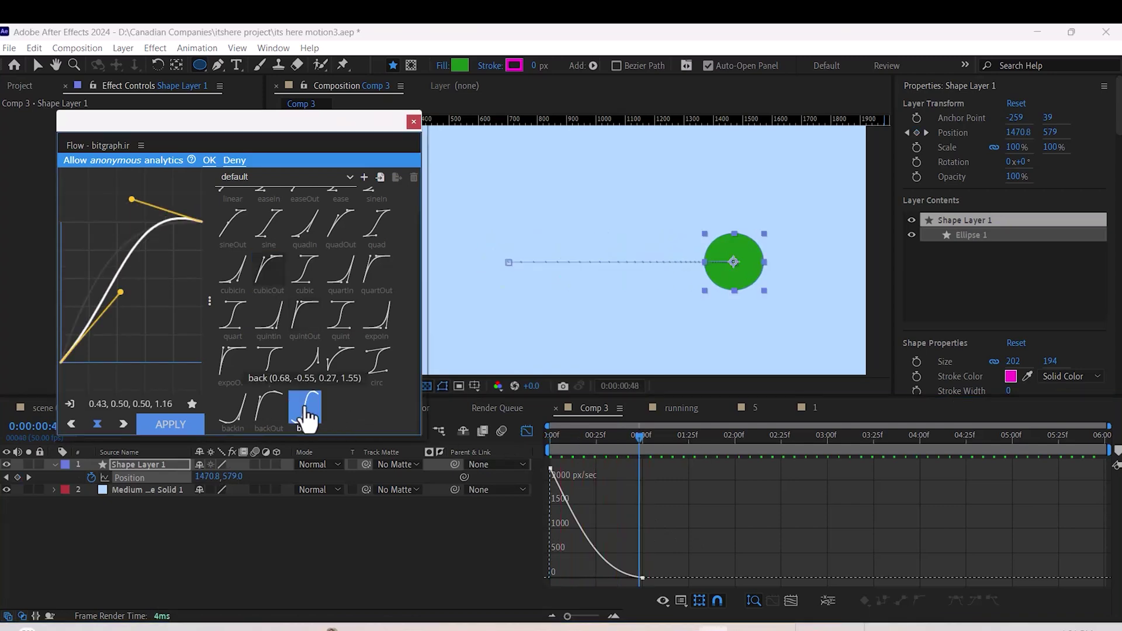
click(190, 425)
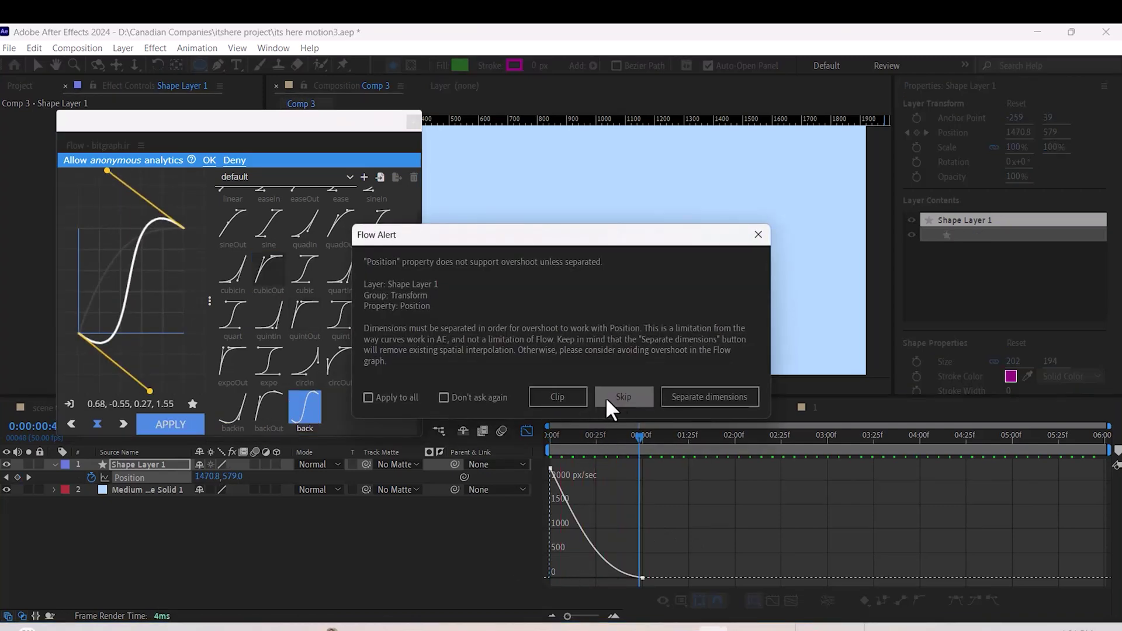
click(557, 397)
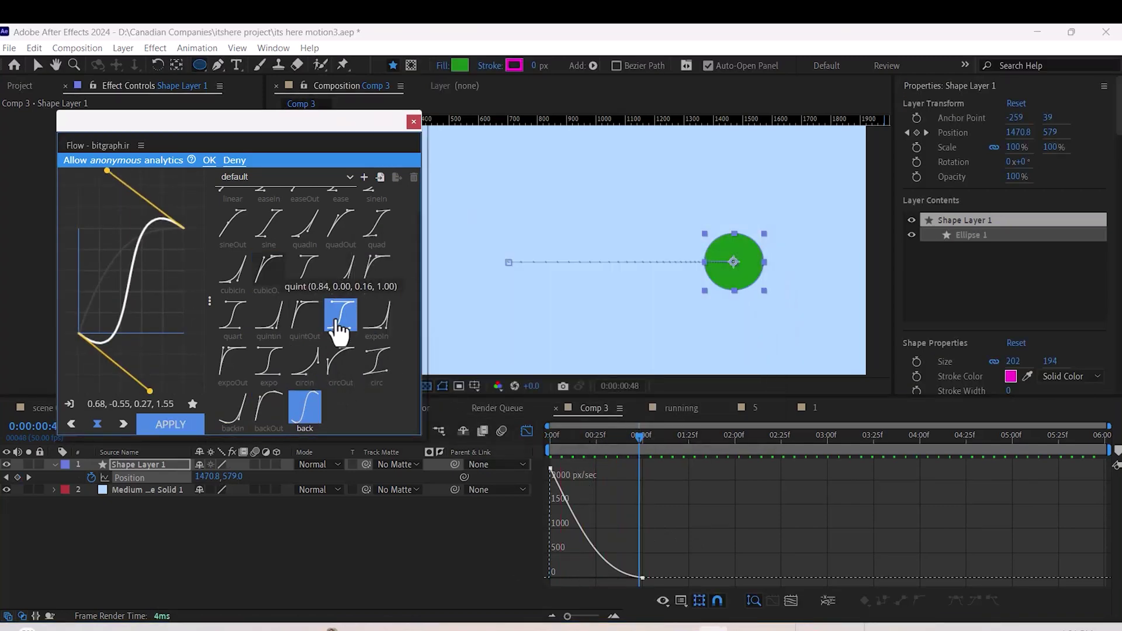
click(331, 327)
click(178, 423)
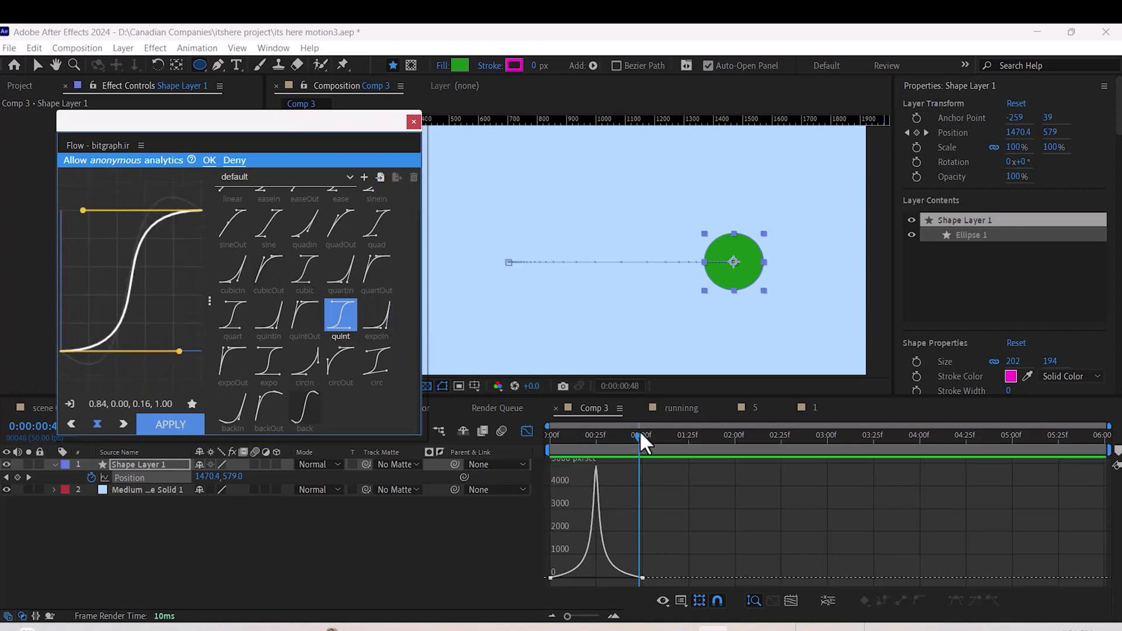
drag(640, 436, 514, 452)
key(space)
- Apply the sineOut ease to the Position keyframes and preview from frame 0
click(232, 223)
click(185, 434)
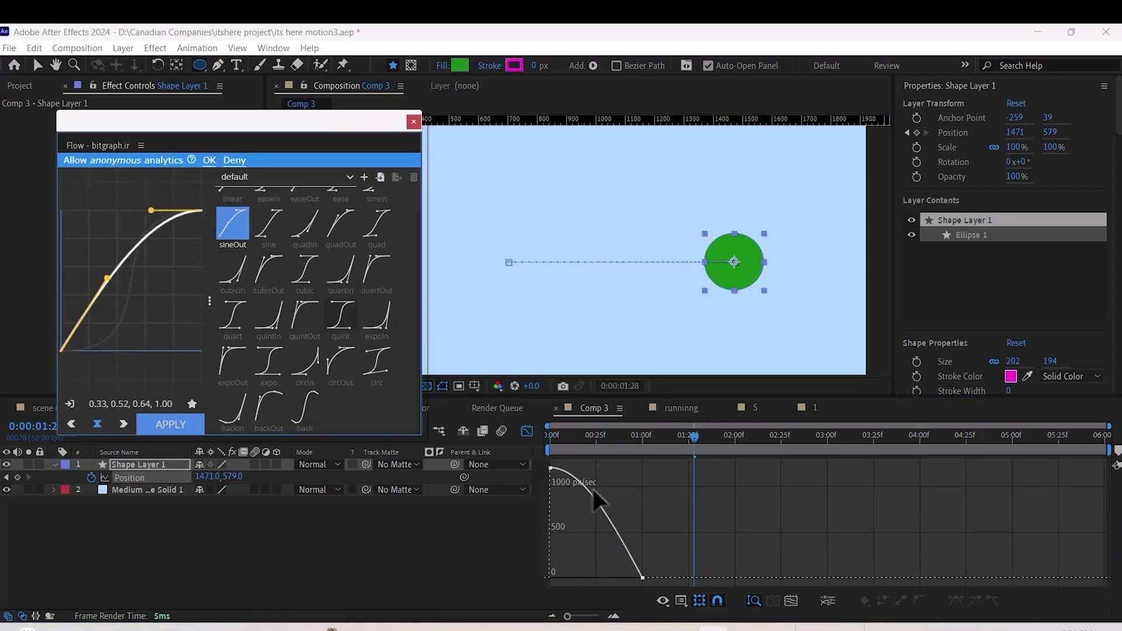
drag(684, 438, 519, 467)
key(space)
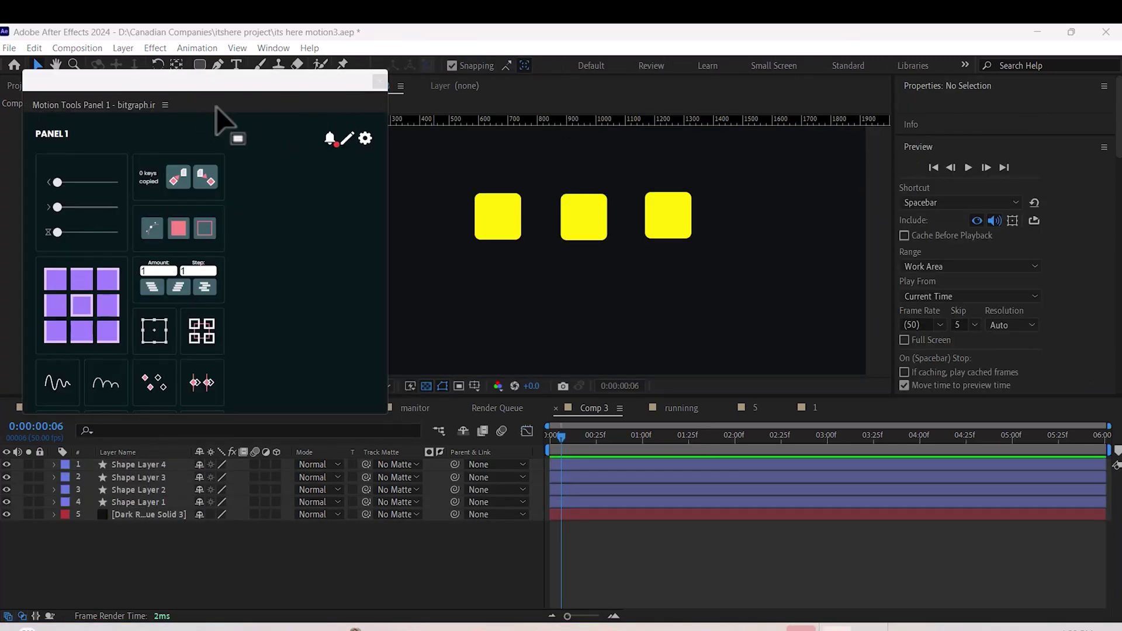
- Move a yellow square's anchor to its right edge, then top-right corner, then back to centre
click(499, 233)
click(110, 310)
click(108, 281)
click(87, 311)
- Stagger the start times of Shape Layers 4 through 2, then deselect all layers
click(175, 466)
shift+click(164, 491)
click(162, 290)
drag(1108, 426, 608, 426)
click(175, 285)
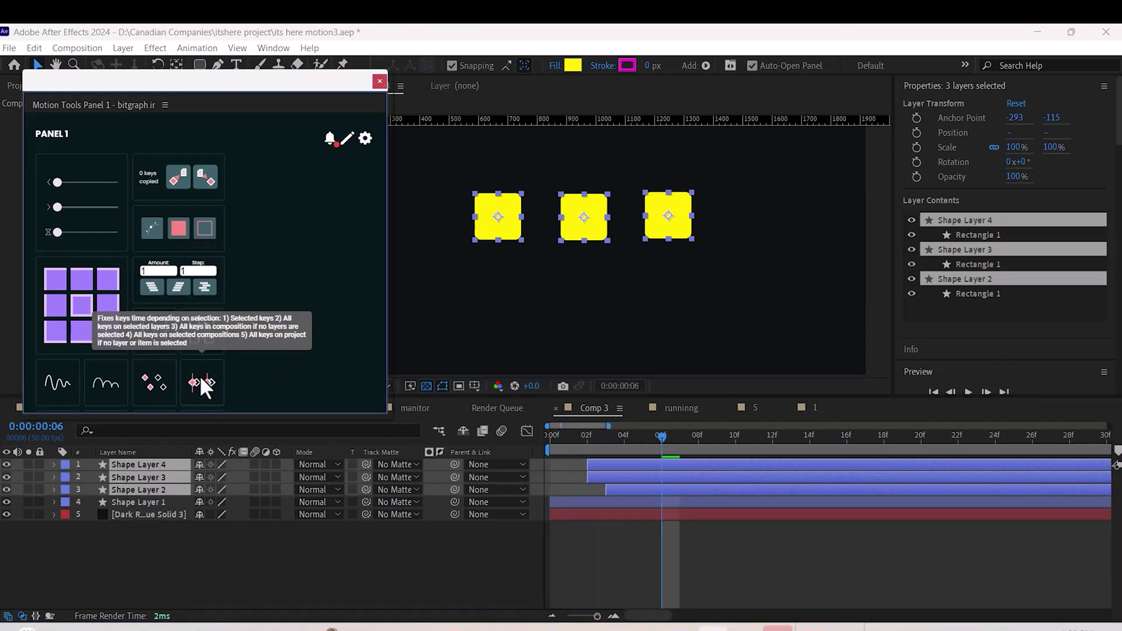
key(F2)
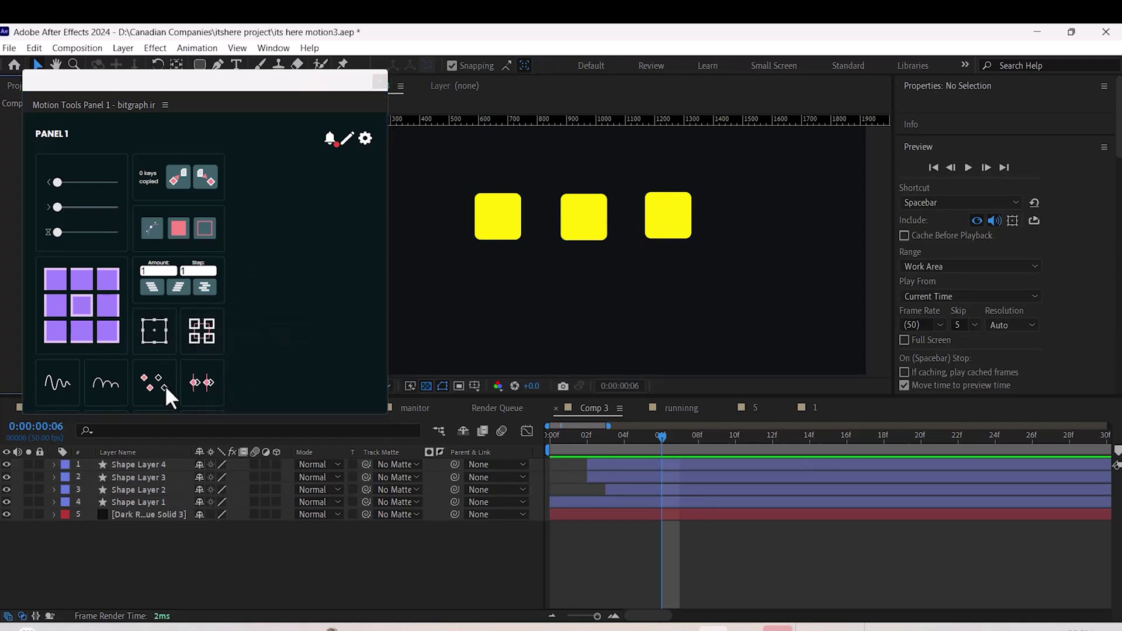